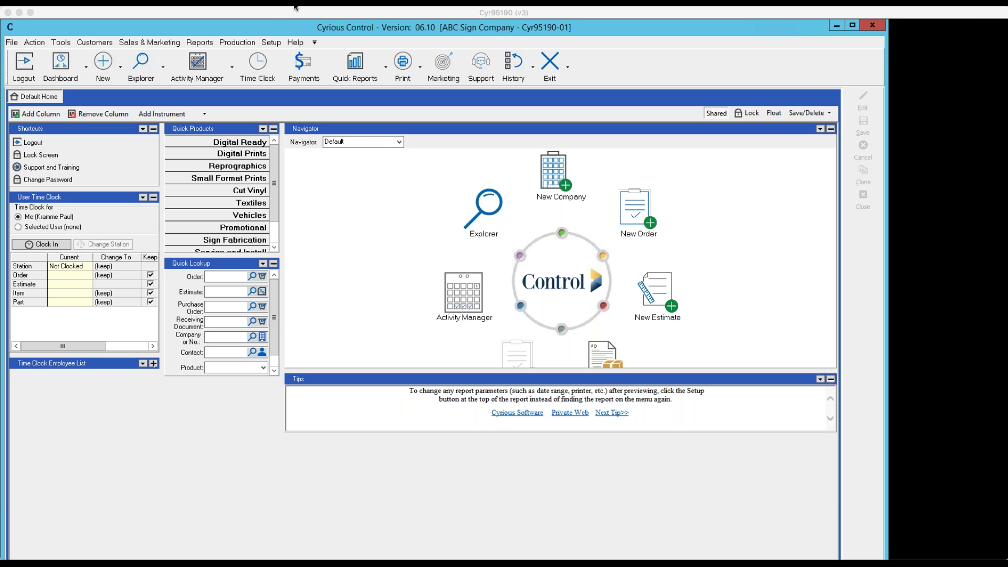
Open the Stations section of Production Setup.
{"action": "left_click", "coordinate": [238, 42]}
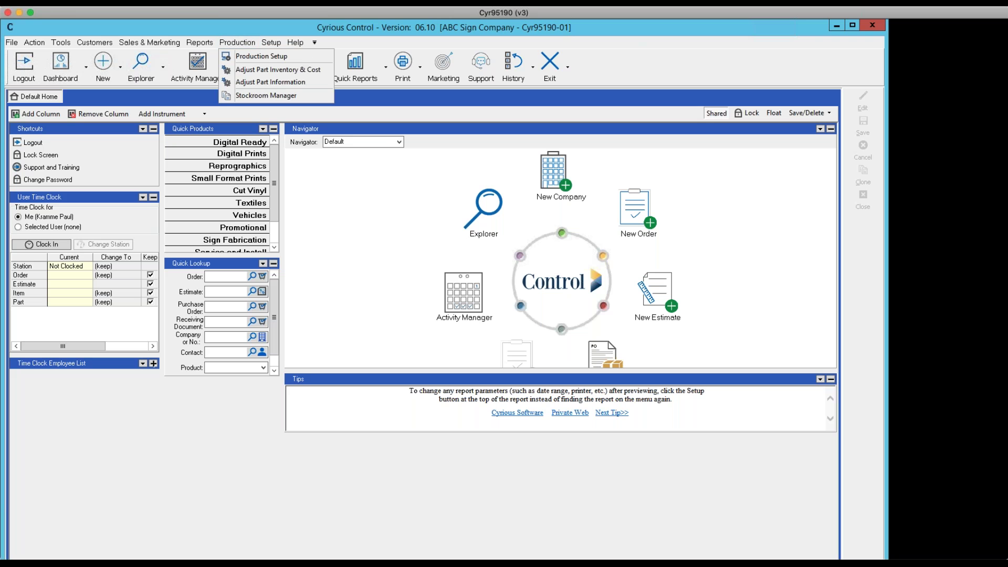
{"action": "left_click", "coordinate": [247, 57]}
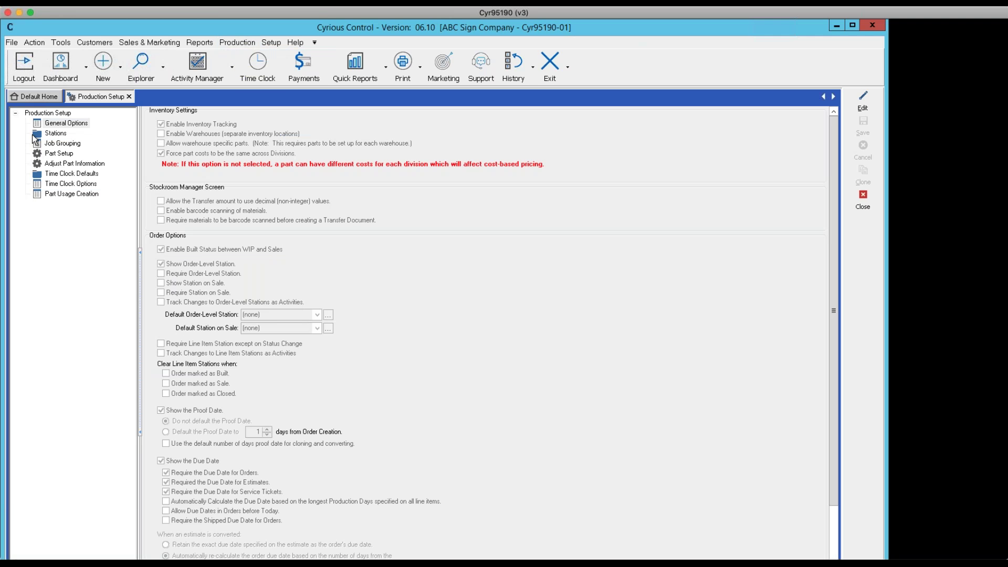
{"action": "left_click", "coordinate": [52, 134]}
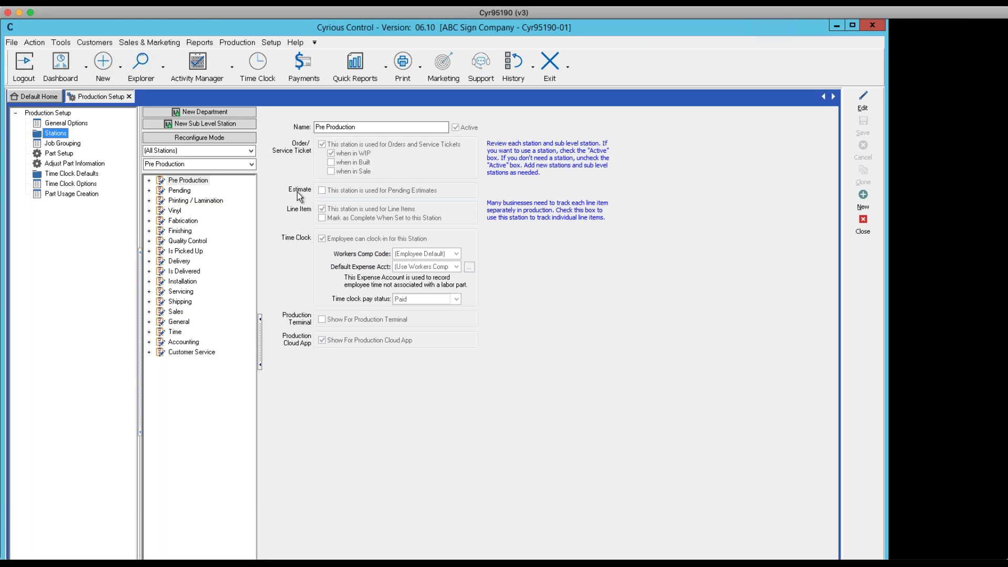
Expand Pre Production and its Material Needs sub-stations, and view the settings of the Ordering Complete station.
{"action": "left_click", "coordinate": [321, 209]}
{"action": "left_click", "coordinate": [149, 180]}
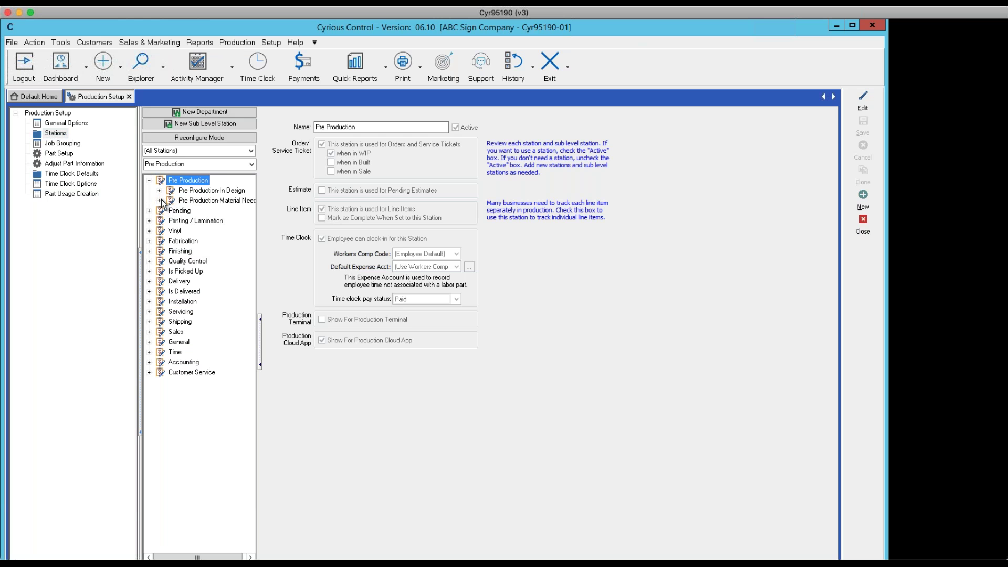
{"action": "key", "text": "Left"}
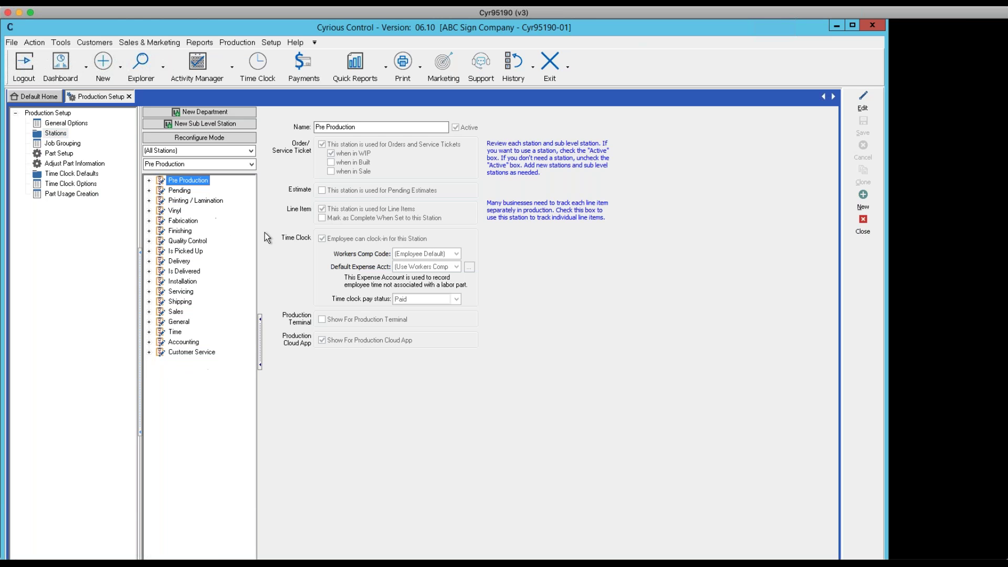
{"action": "left_click", "coordinate": [149, 180]}
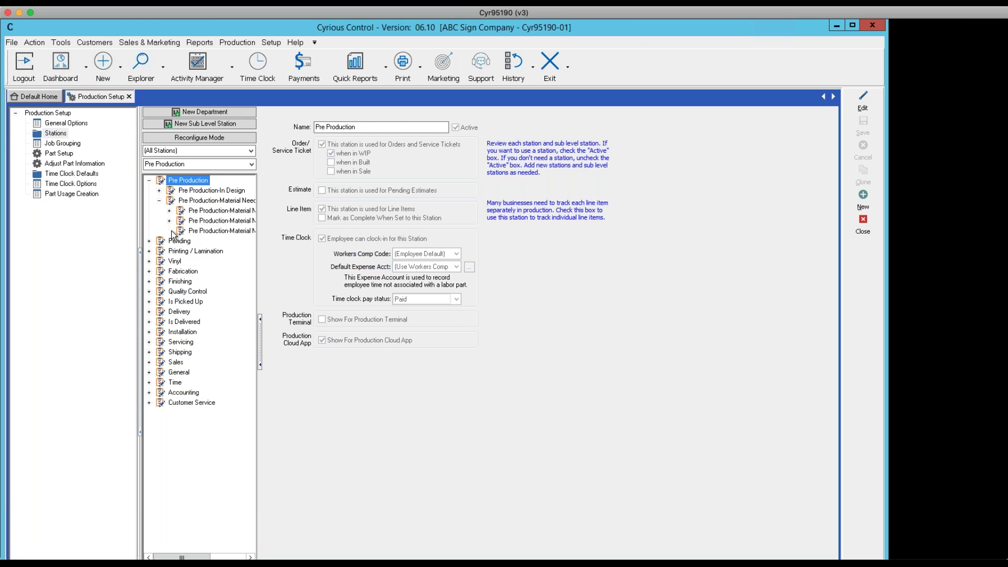
{"action": "left_click", "coordinate": [207, 231]}
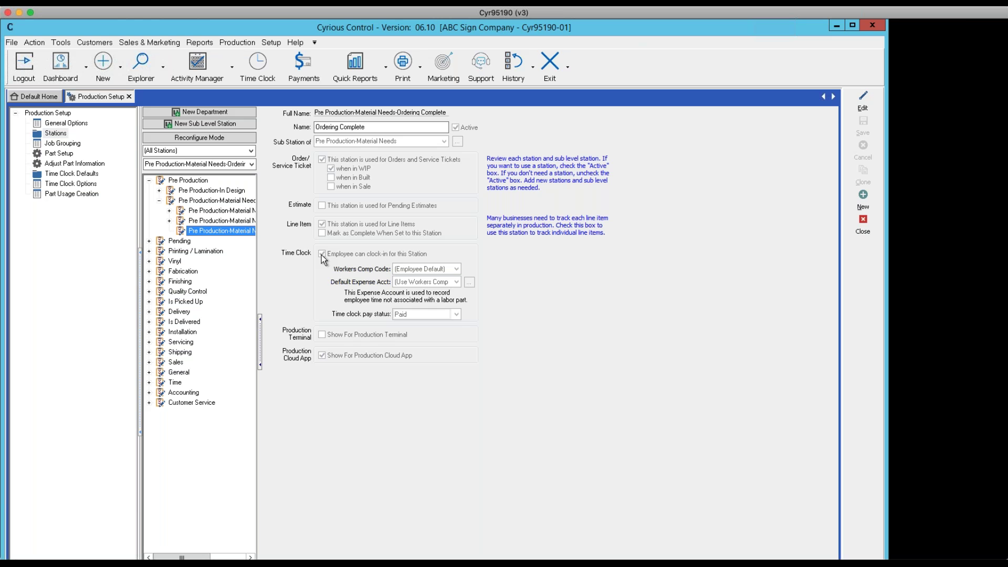
View the settings of the Pending station and of the In Queue sub-station under Vinyl.
{"action": "left_click", "coordinate": [180, 241]}
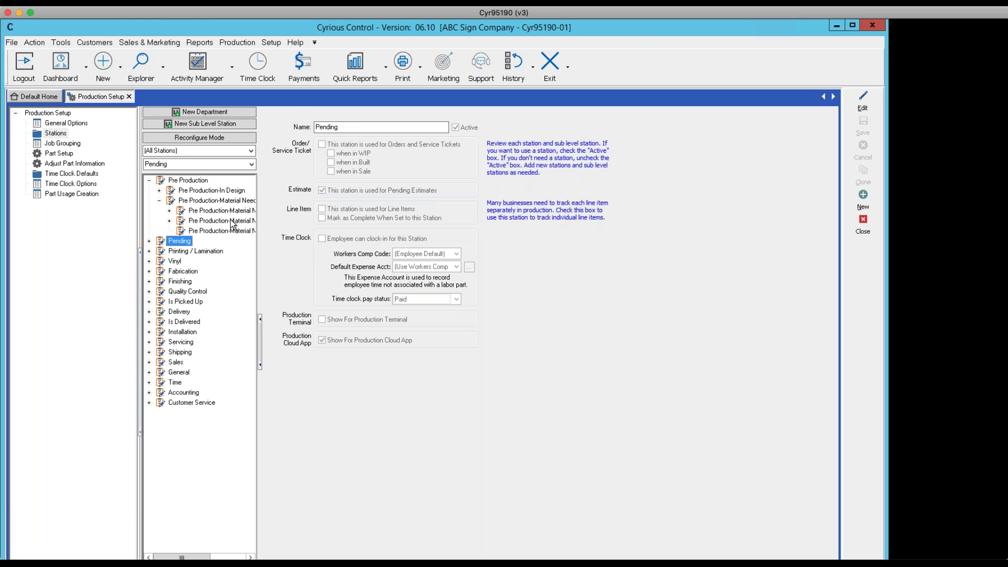
{"action": "left_click", "coordinate": [149, 261]}
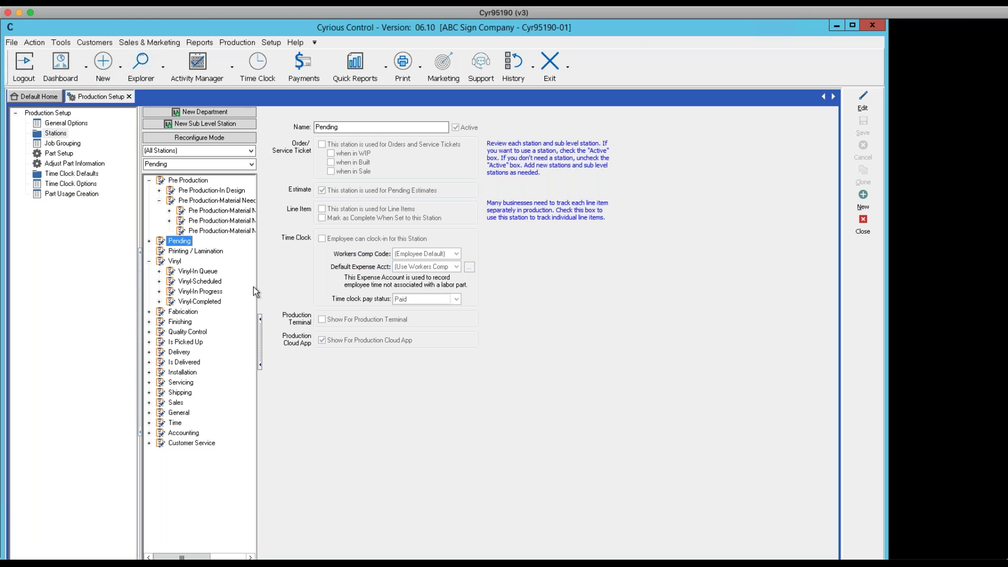
{"action": "left_click", "coordinate": [197, 270]}
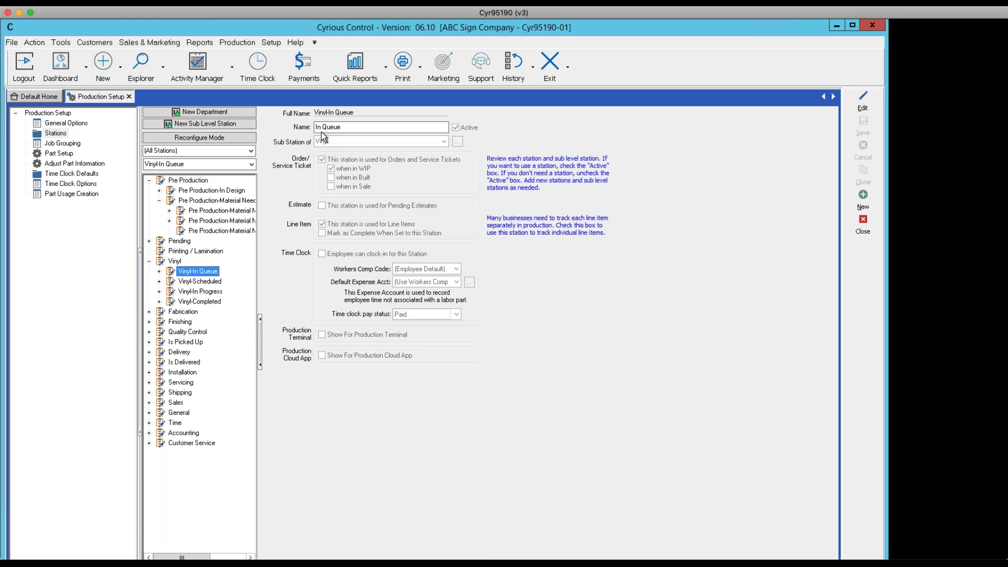
{"action": "left_click", "coordinate": [331, 168]}
Start a new department and enable it for orders and service tickets when in WIP, Built and Sale.
{"action": "left_click", "coordinate": [199, 112]}
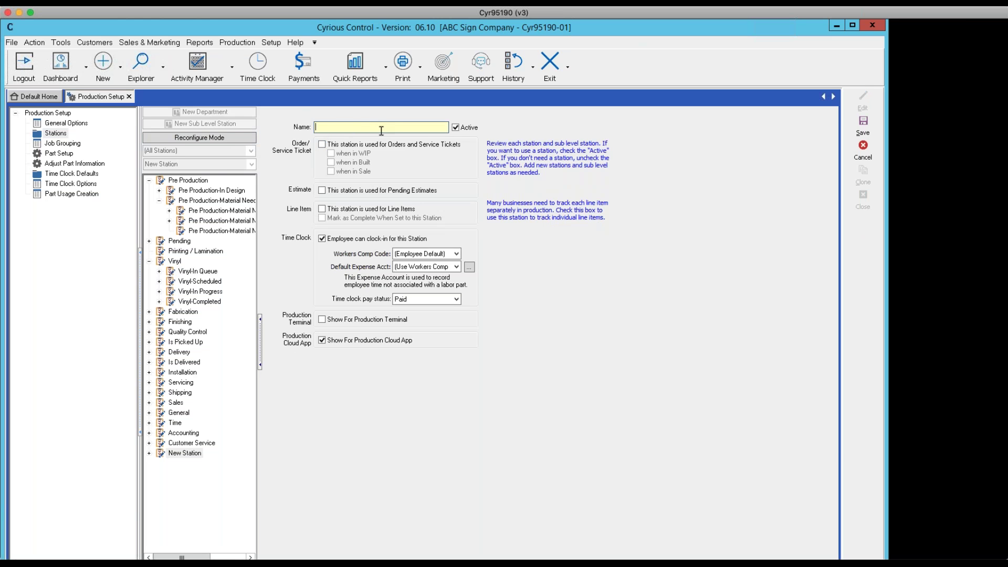
{"action": "left_click", "coordinate": [322, 145]}
{"action": "left_click", "coordinate": [330, 172]}
{"action": "left_click", "coordinate": [330, 154]}
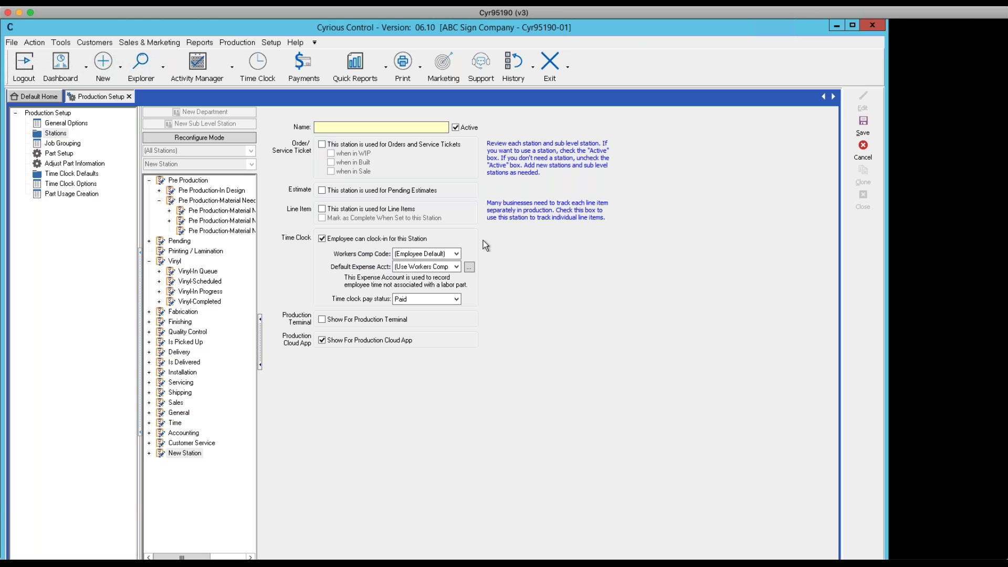
{"action": "left_click", "coordinate": [330, 154]}
{"action": "left_click", "coordinate": [330, 163]}
{"action": "left_click", "coordinate": [330, 171]}
{"action": "left_click", "coordinate": [330, 162]}
{"action": "left_click", "coordinate": [330, 153]}
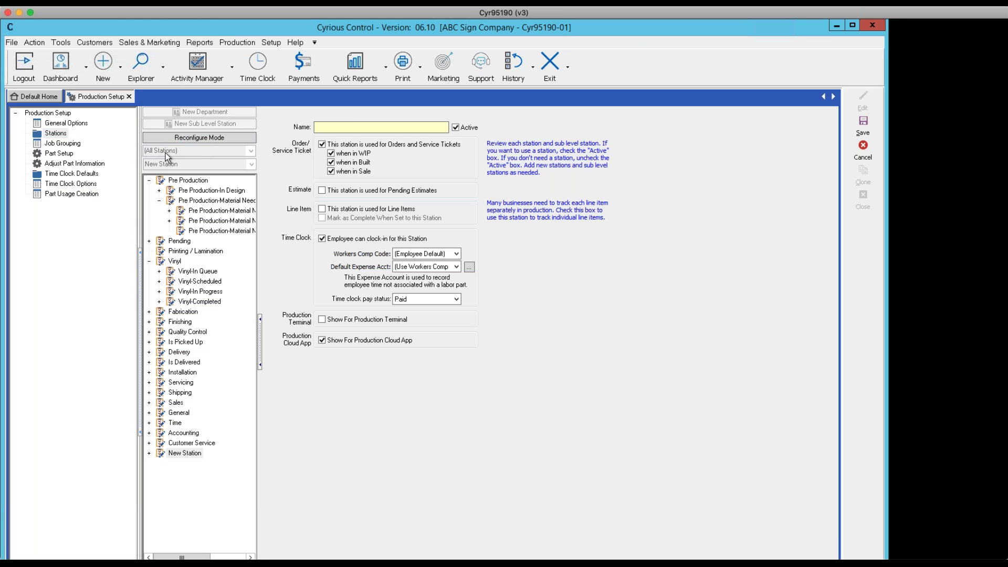
Collapse the station tree, try to enter Reconfigure Mode, and discard the unsaved new department.
{"action": "left_click", "coordinate": [150, 181]}
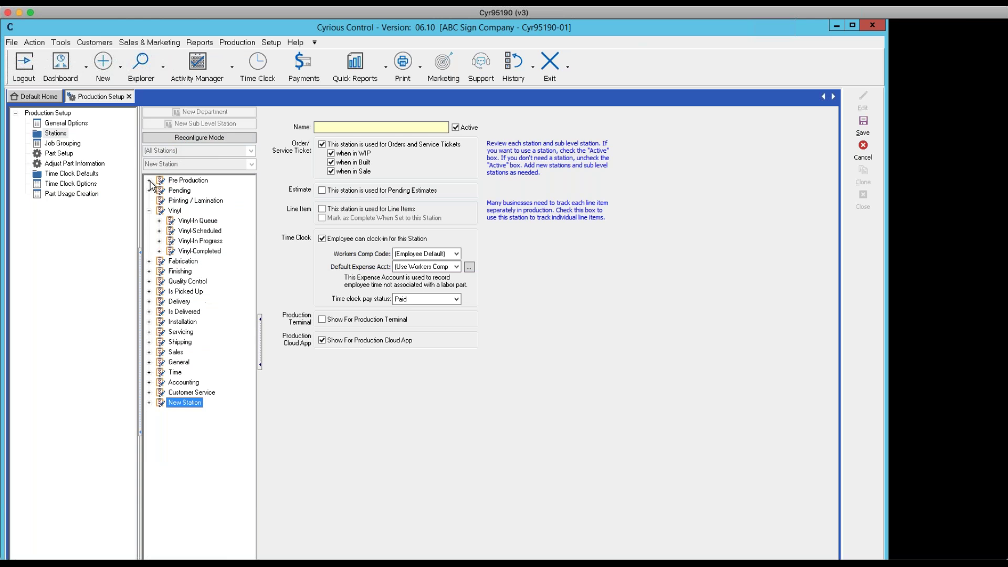
{"action": "left_click", "coordinate": [150, 211]}
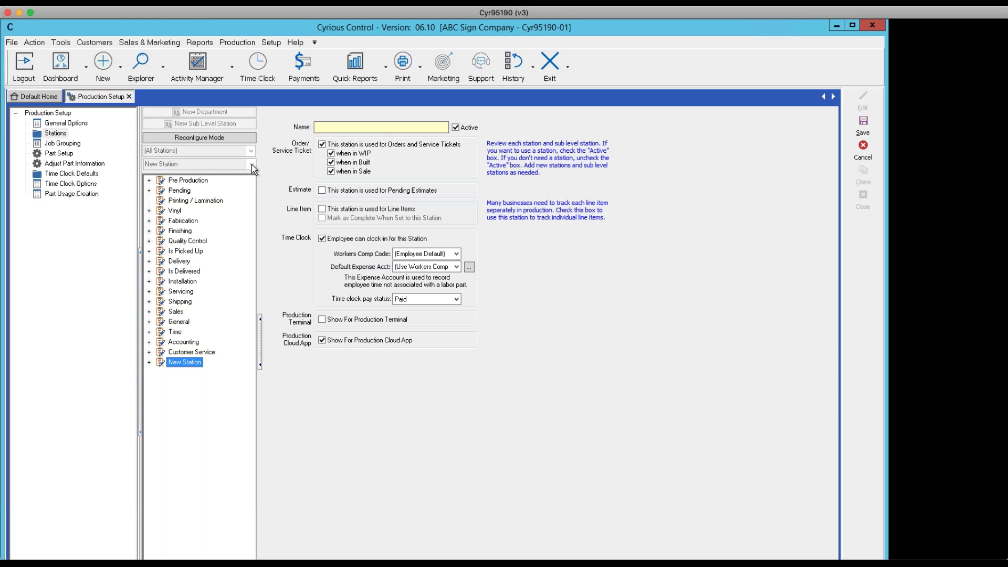
{"action": "left_click", "coordinate": [232, 135]}
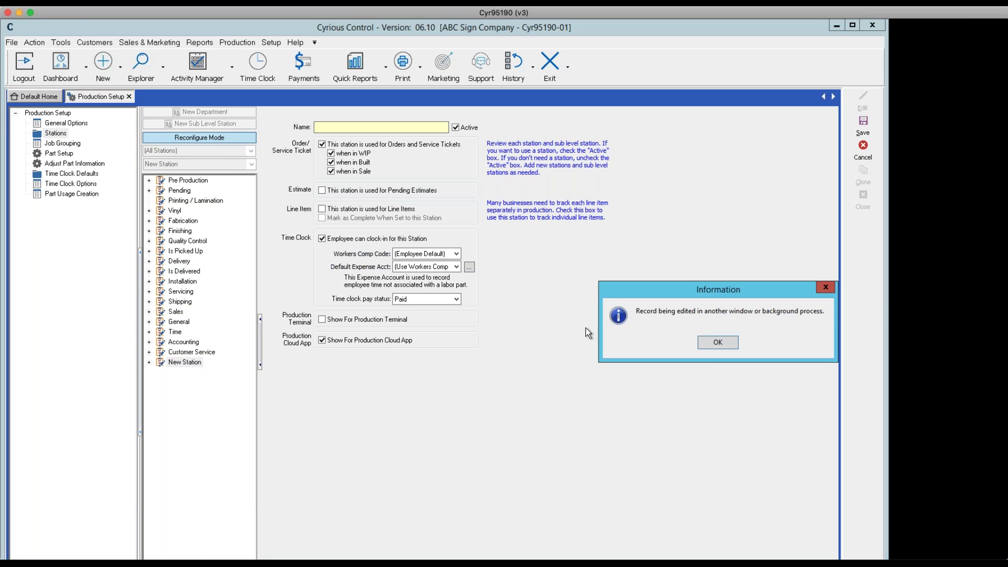
{"action": "left_click", "coordinate": [702, 345]}
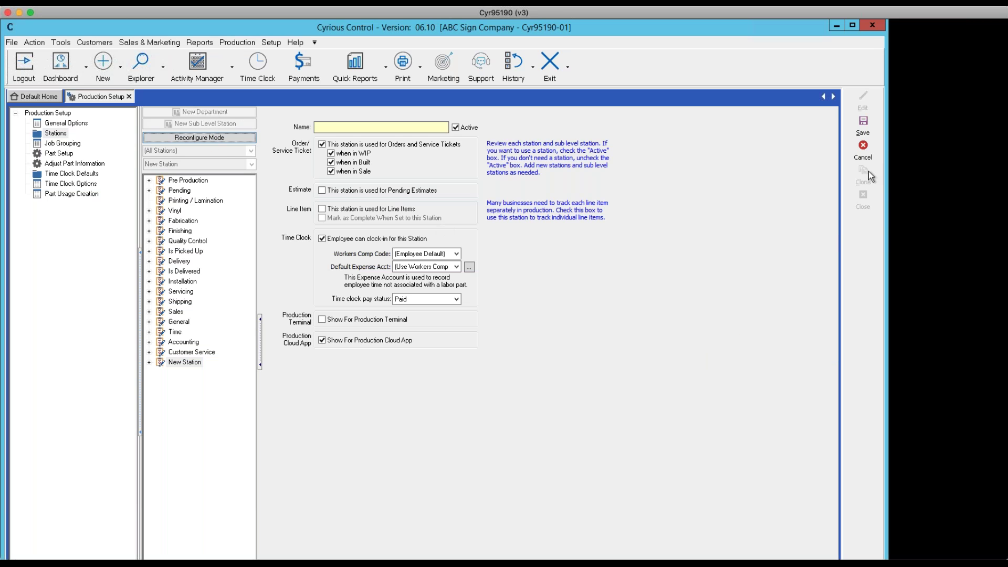
{"action": "left_click", "coordinate": [863, 150]}
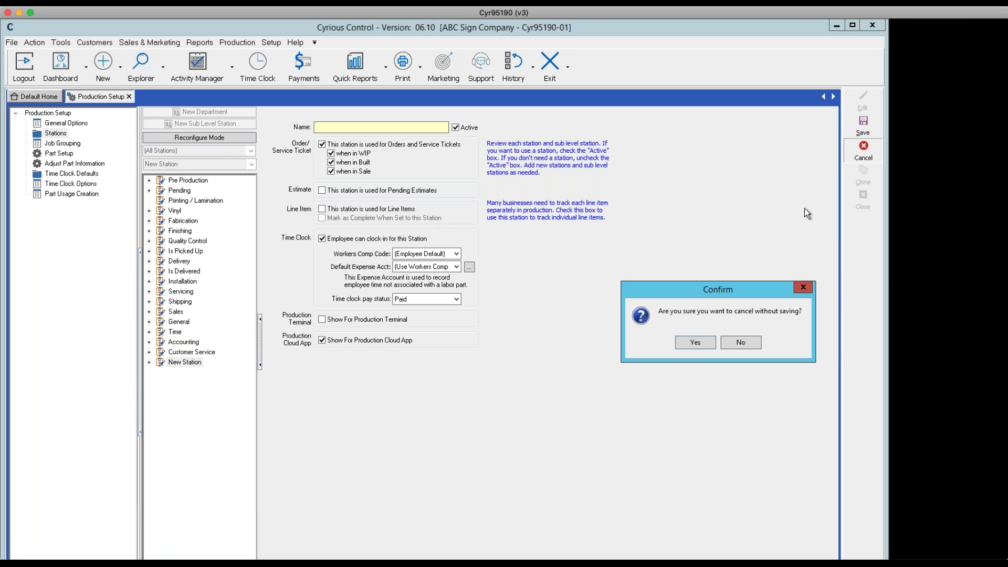
{"action": "left_click", "coordinate": [696, 340]}
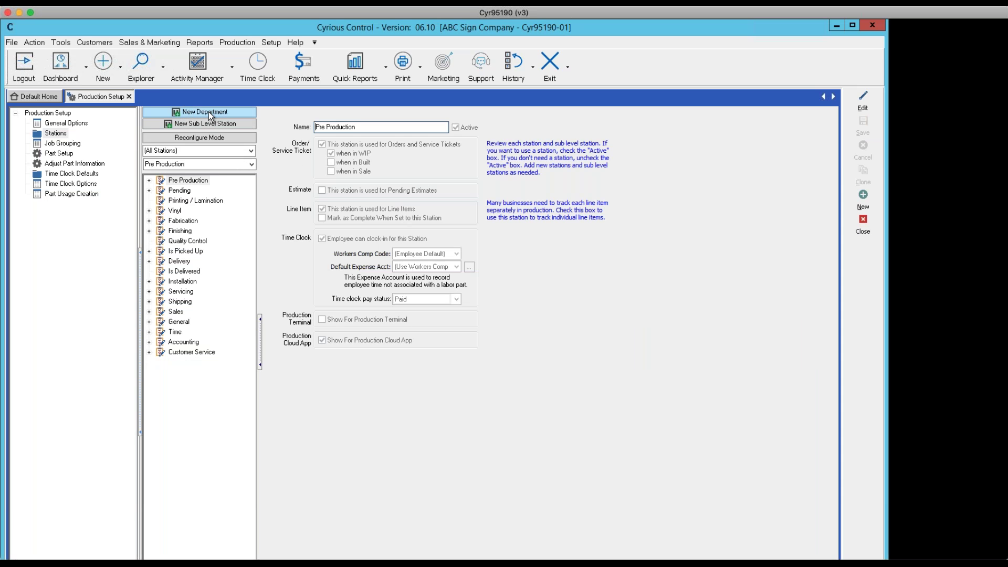
Start a new sub level station under Pre Production and cancel it without saving.
{"action": "left_click", "coordinate": [208, 125]}
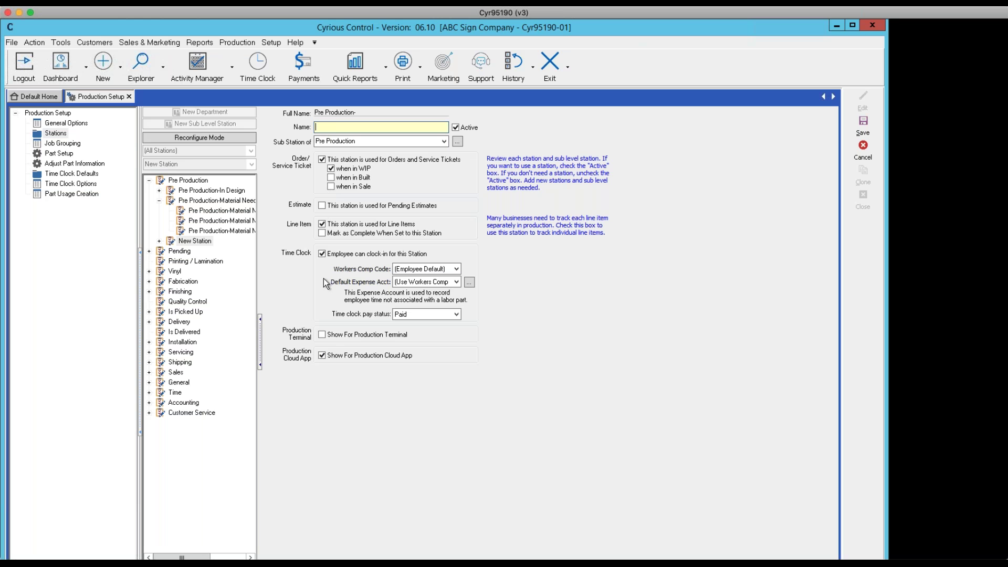
{"action": "left_click", "coordinate": [322, 355]}
{"action": "left_click", "coordinate": [862, 153]}
{"action": "key", "text": "Return"}
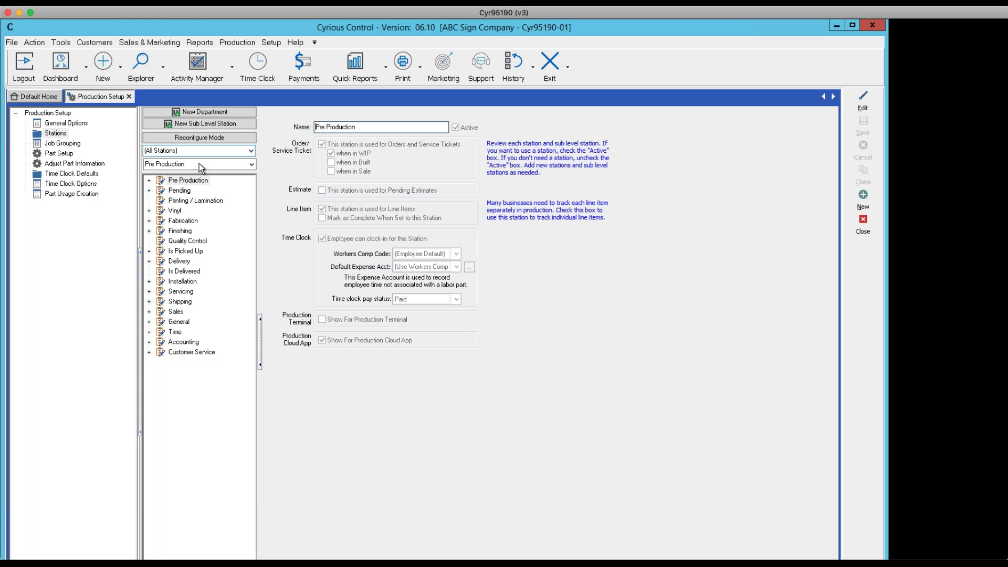
Filter the station list by Estimates, Orders and Service Tickets, and Time Clock stations in turn, and return it to All Stations.
{"action": "left_click", "coordinate": [251, 151]}
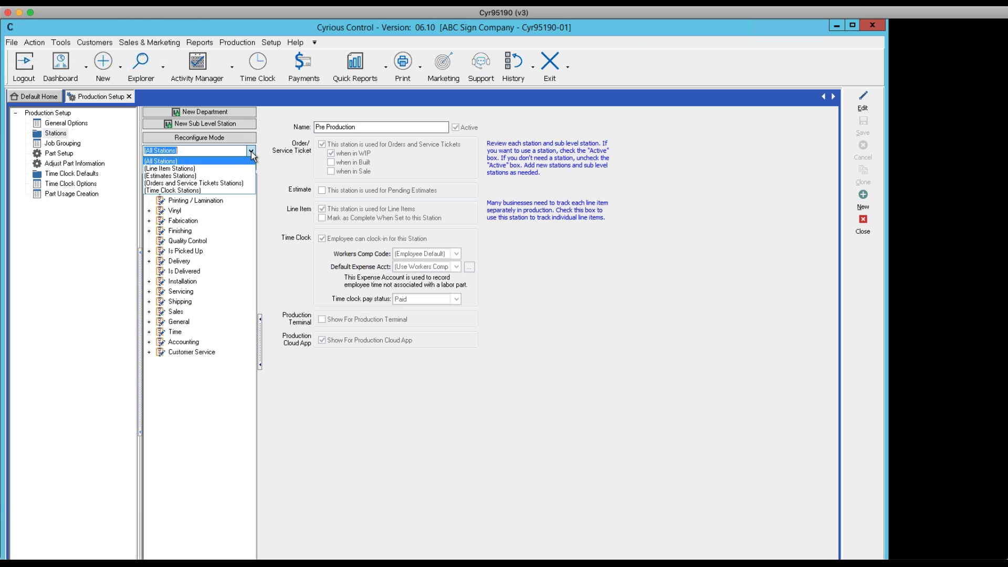
{"action": "left_click", "coordinate": [191, 176]}
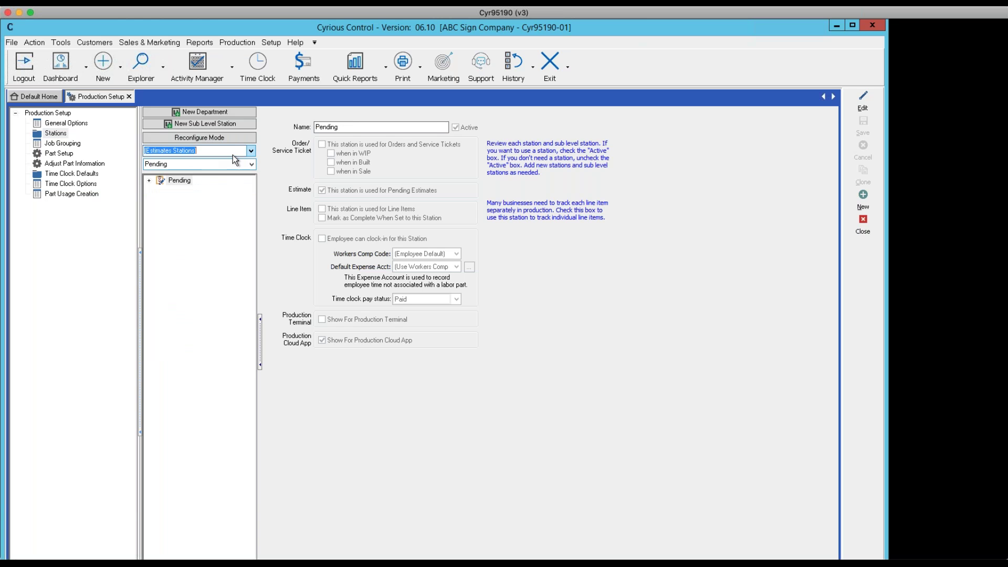
{"action": "left_click", "coordinate": [251, 151]}
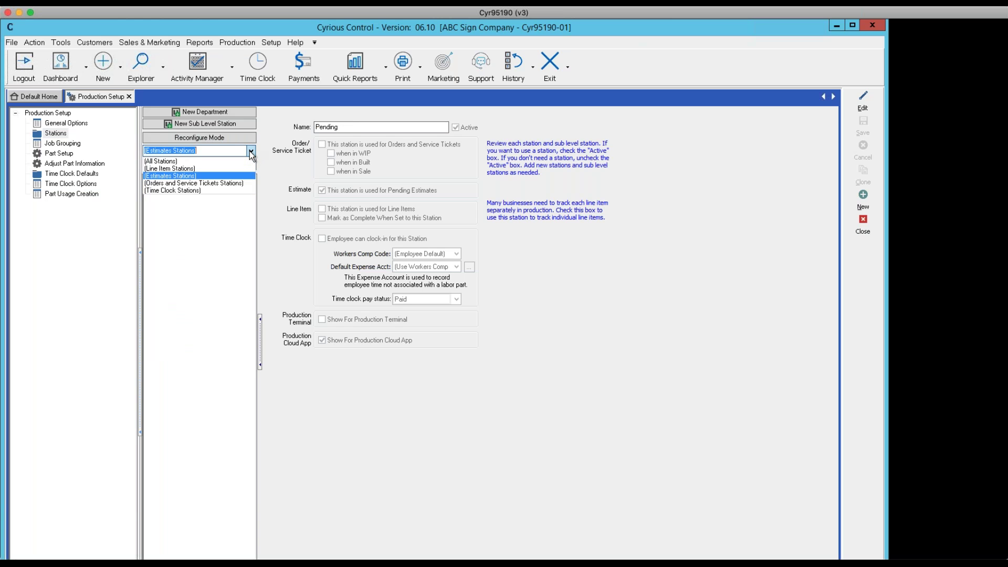
{"action": "left_click", "coordinate": [199, 183]}
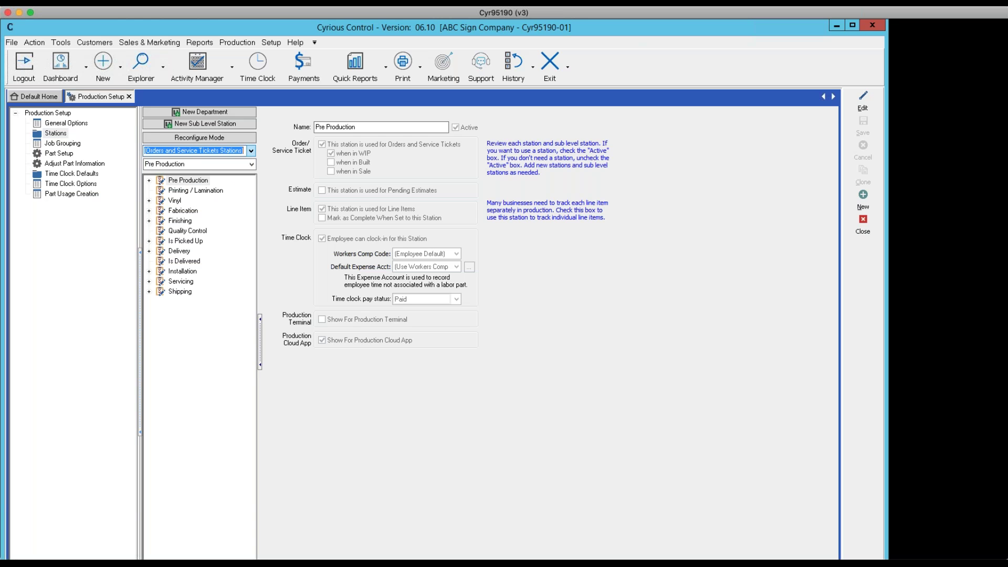
{"action": "left_click", "coordinate": [252, 150]}
{"action": "left_click", "coordinate": [194, 190]}
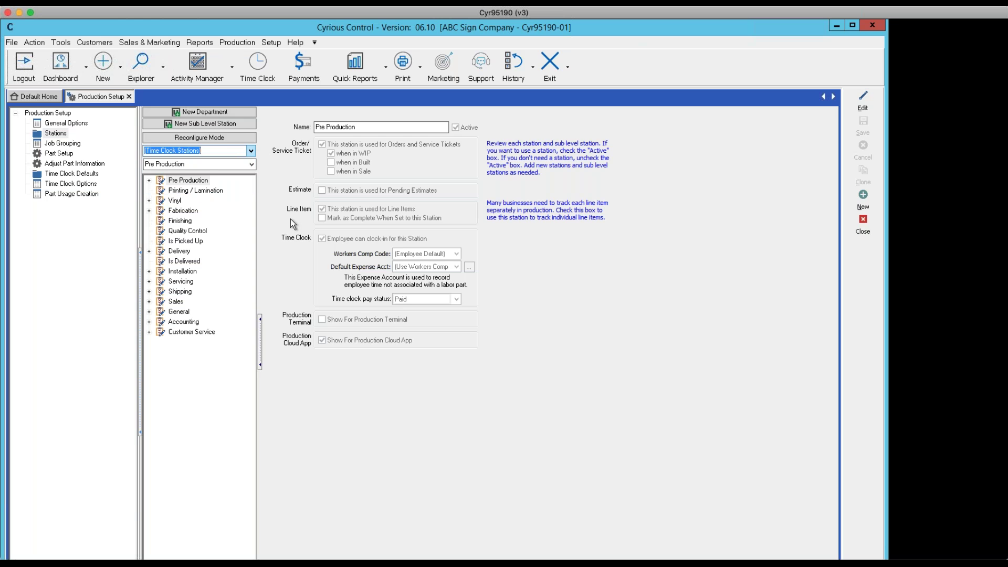
{"action": "left_click", "coordinate": [251, 150]}
{"action": "left_click", "coordinate": [177, 161]}
Filter the list to Estimates Stations and check the choices in the station selector.
{"action": "left_click", "coordinate": [251, 151]}
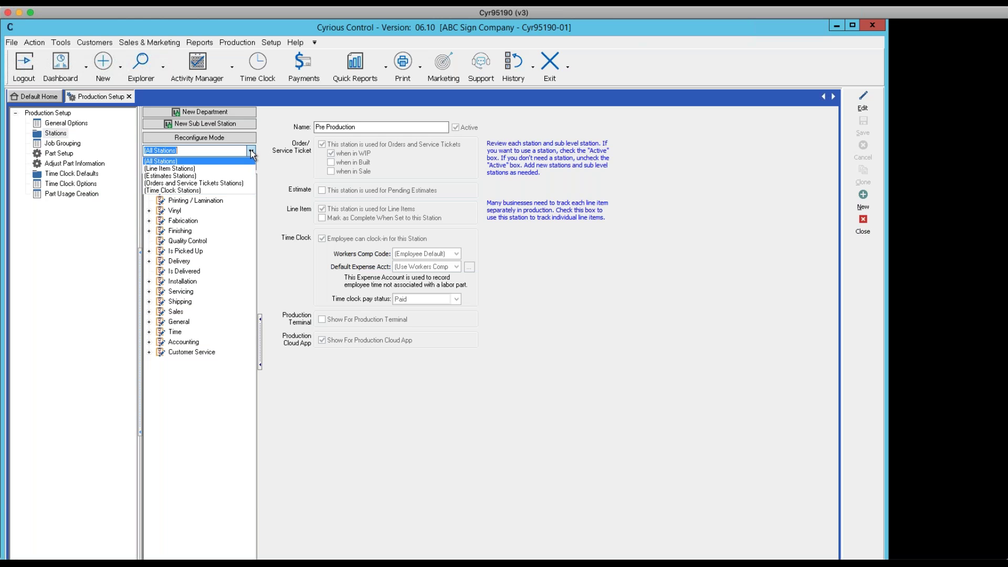
{"action": "left_click", "coordinate": [199, 176]}
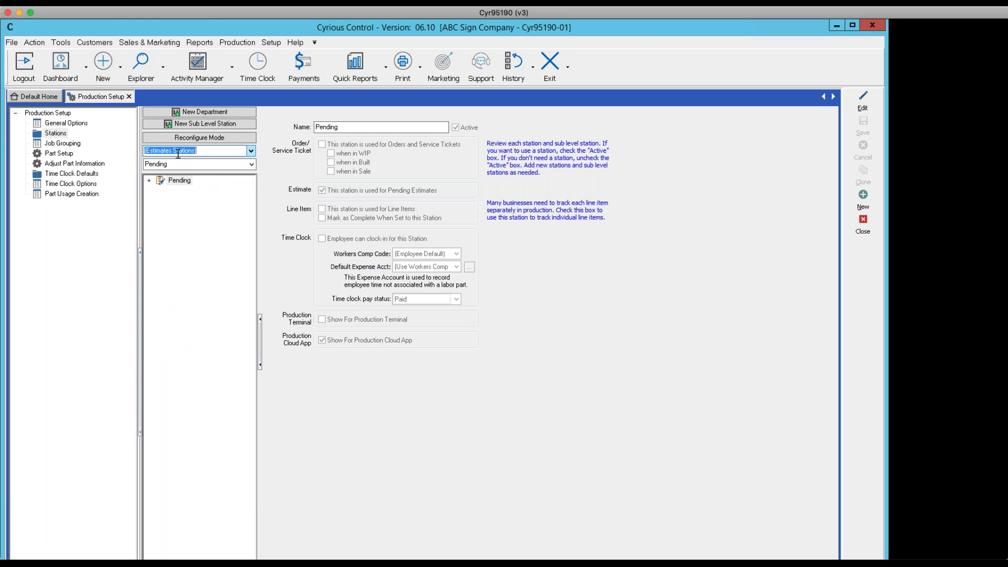
{"action": "left_click", "coordinate": [251, 164]}
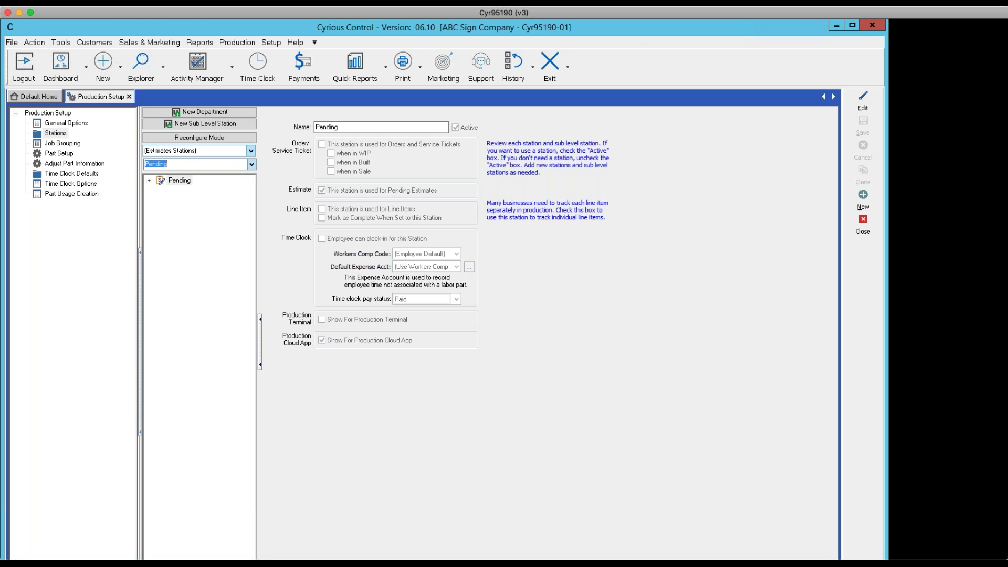
{"action": "left_click", "coordinate": [253, 174]}
Filter the list to Orders and Service Tickets Stations, browse the station choices, and include inactive stations.
{"action": "left_click", "coordinate": [251, 152]}
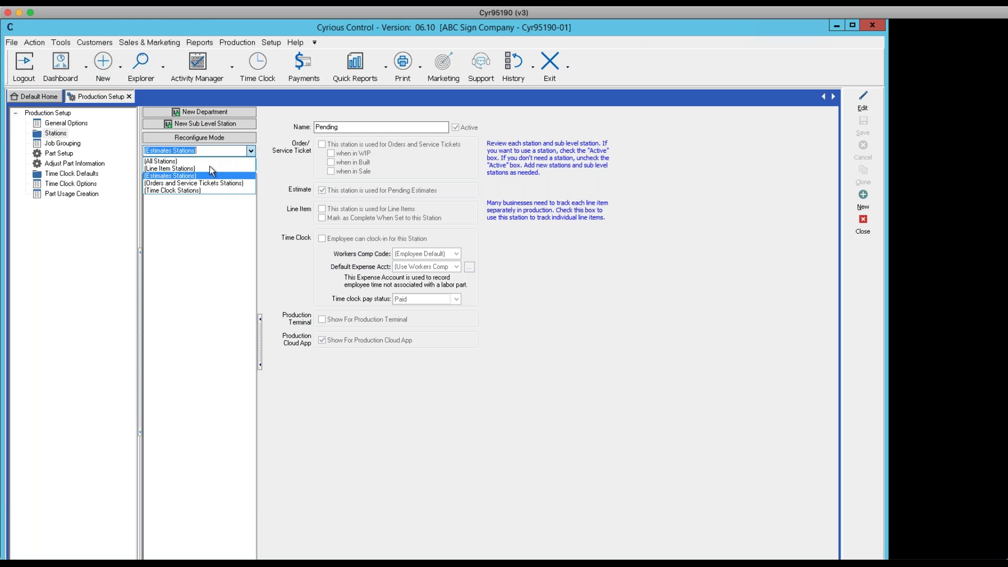
{"action": "left_click", "coordinate": [201, 184]}
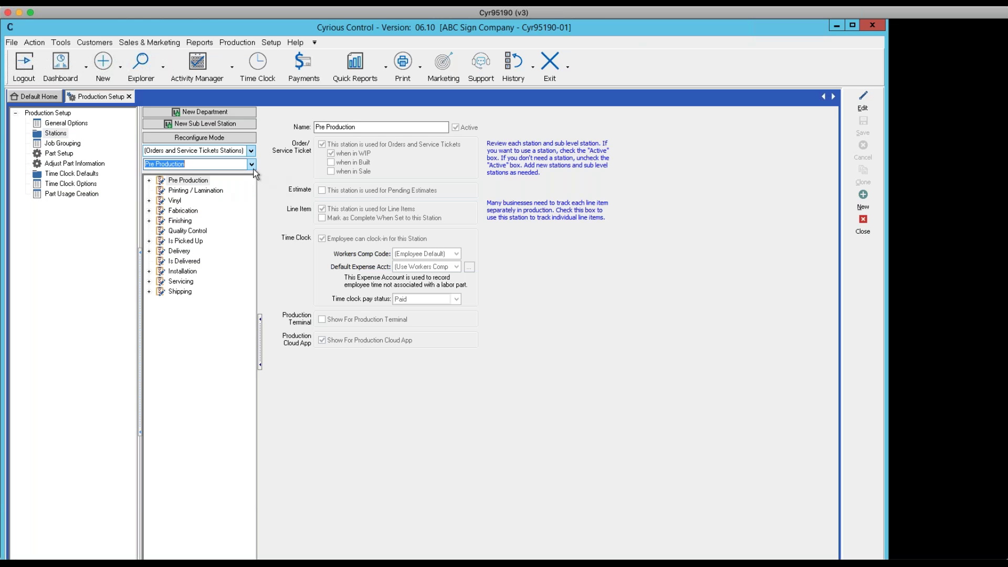
{"action": "left_click", "coordinate": [252, 165]}
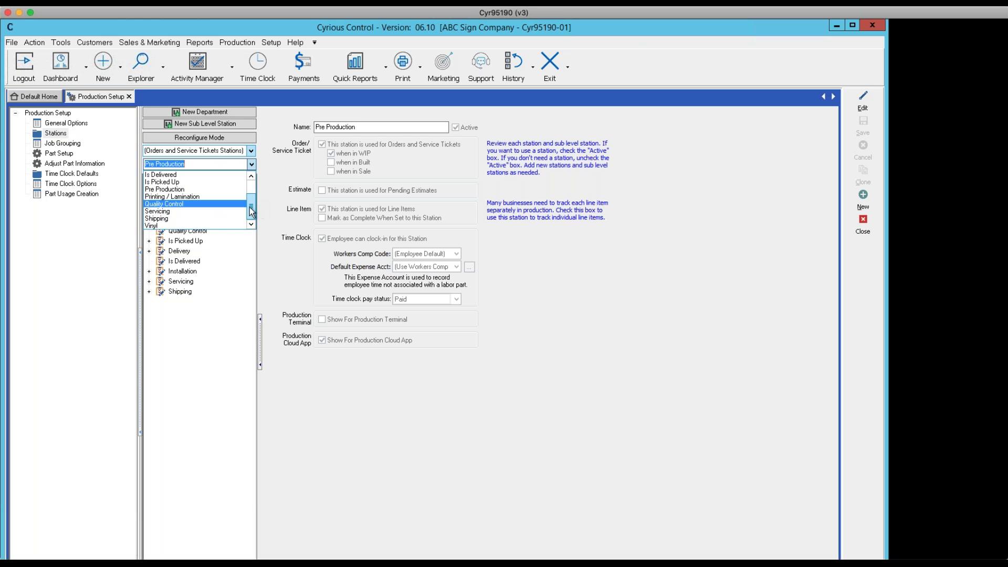
{"action": "left_click_drag", "start_coordinate": [251, 206], "coordinate": [251, 193]}
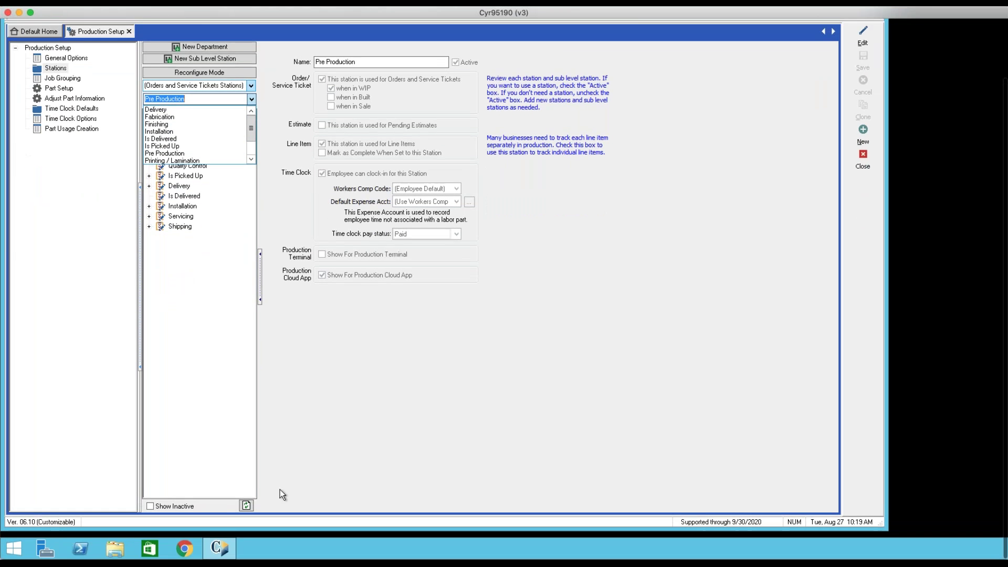
{"action": "left_click", "coordinate": [150, 507]}
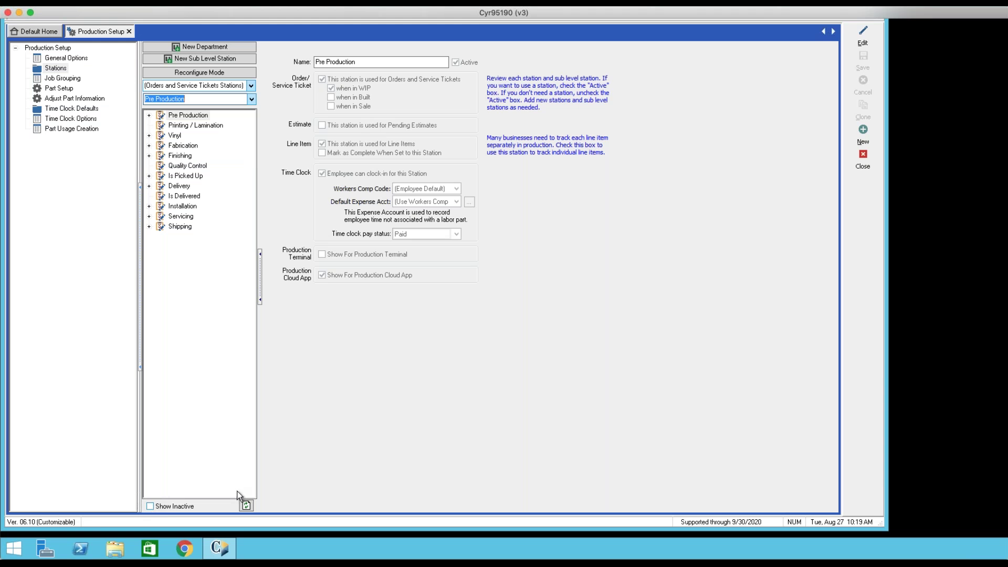
{"action": "left_click", "coordinate": [150, 506]}
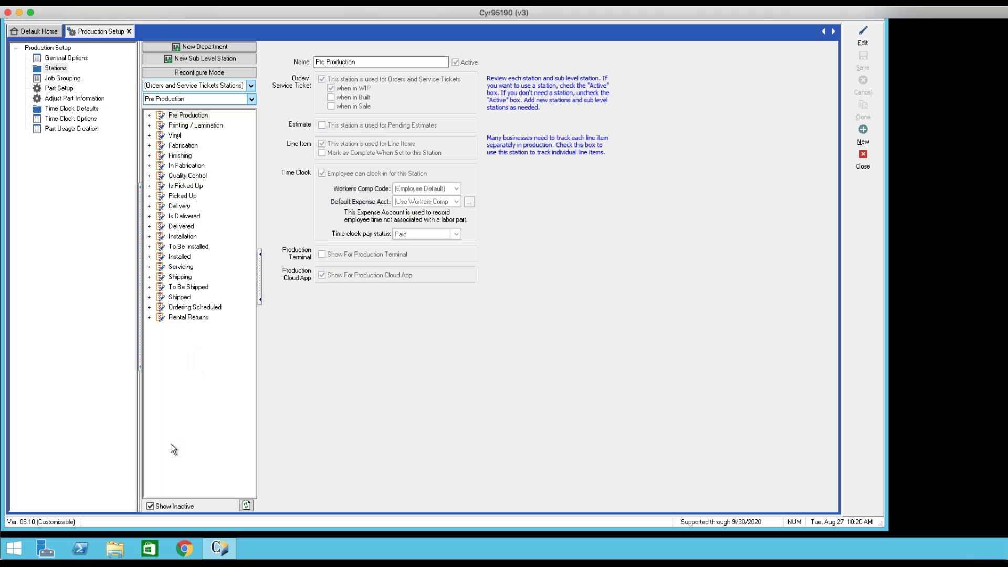
Hide the inactive stations in the Orders and Service Tickets Stations list and close Production Setup.
{"action": "left_click", "coordinate": [150, 506]}
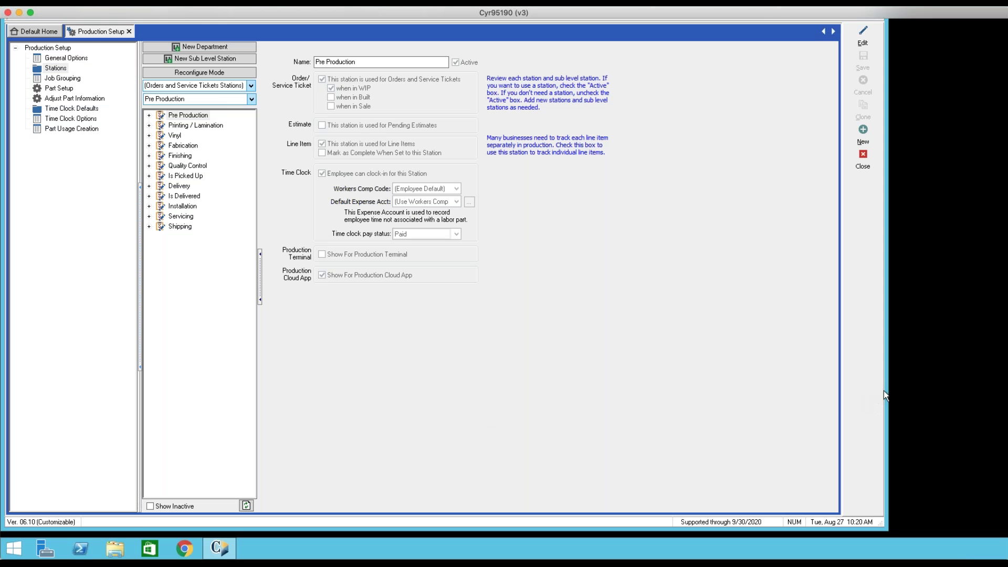
{"action": "left_click", "coordinate": [862, 163]}
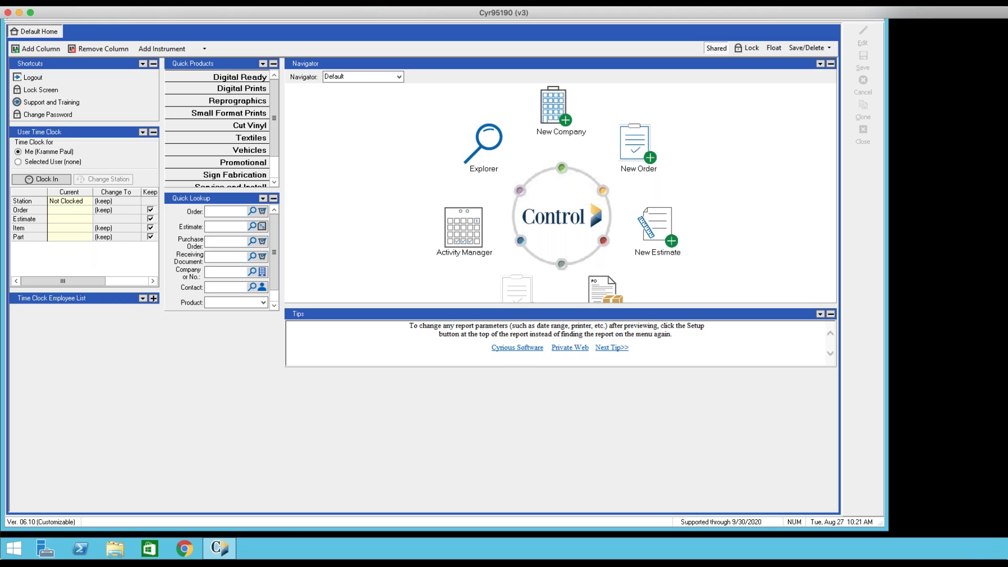
{"action": "left_click", "coordinate": [952, 375]}
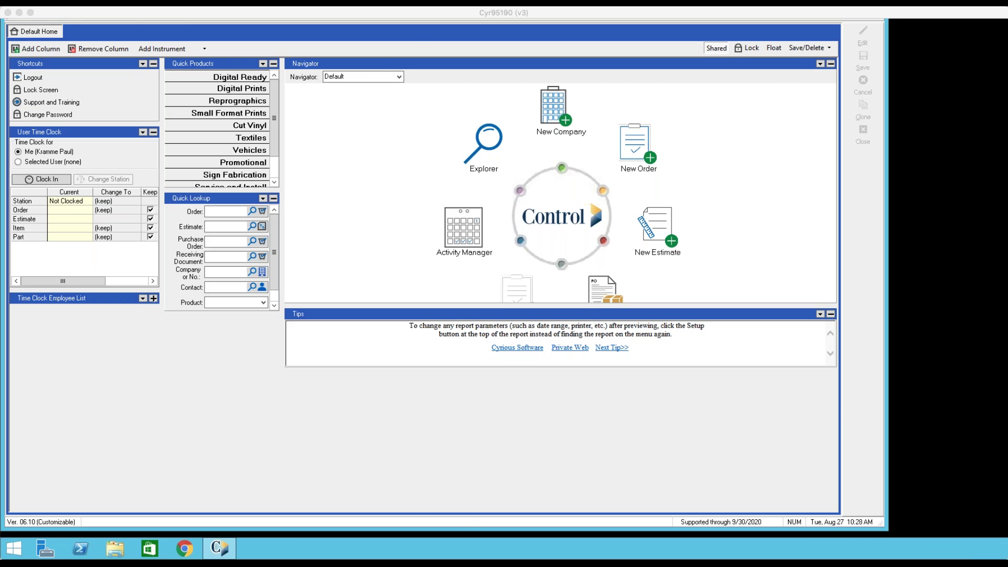
Switch to the Excel workbook CyrSkills 27 Handout Estimate and Order Life Cycle and reposition its window for viewing over the Control window.
{"action": "key", "text": "super+Tab"}
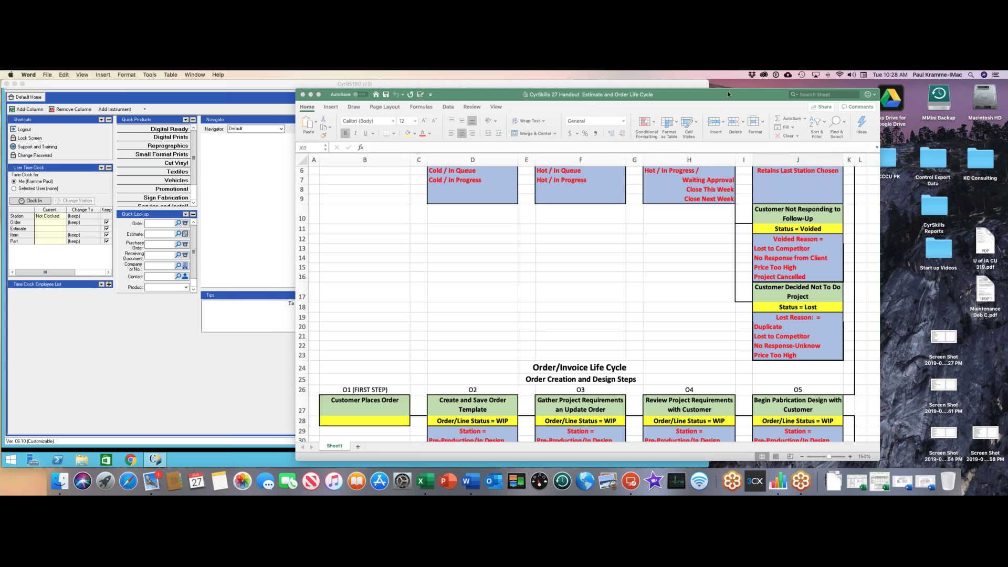
{"action": "left_click_drag", "start_coordinate": [653, 90], "coordinate": [493, 90]}
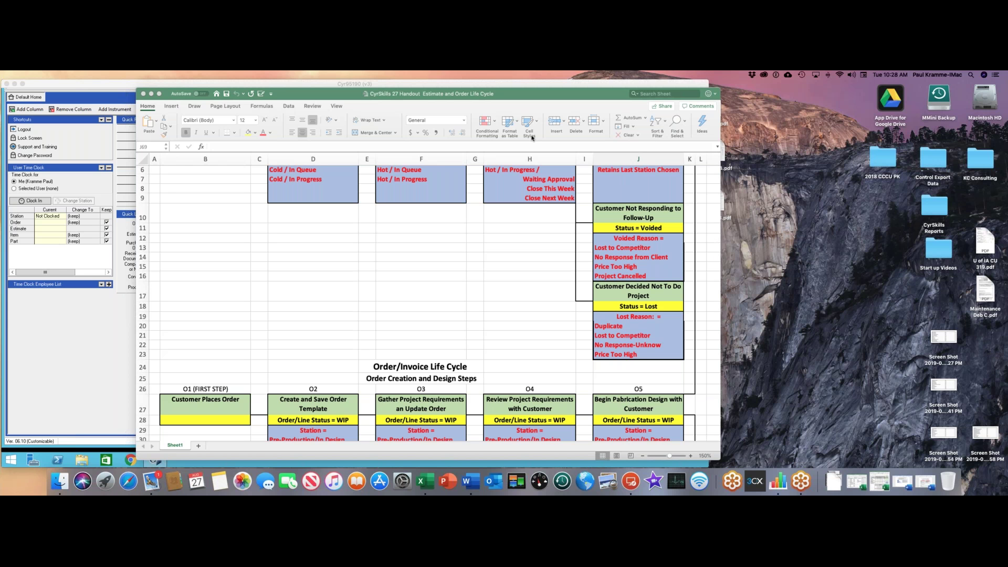
{"action": "left_click", "coordinate": [515, 90]}
{"action": "left_click_drag", "start_coordinate": [515, 92], "coordinate": [449, 77]}
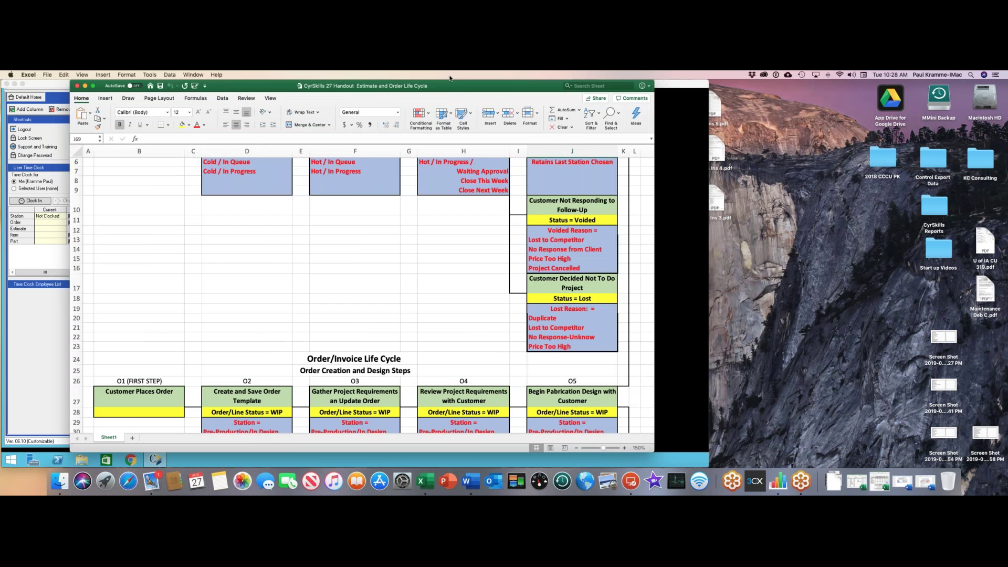
Examine the statuses and stations for each step of the Estimate Life Cycle and the Order/Invoice Life Cycle, from E1 through O16.
{"action": "scroll", "coordinate": [132, 200], "scroll_direction": "up", "scroll_amount": 3}
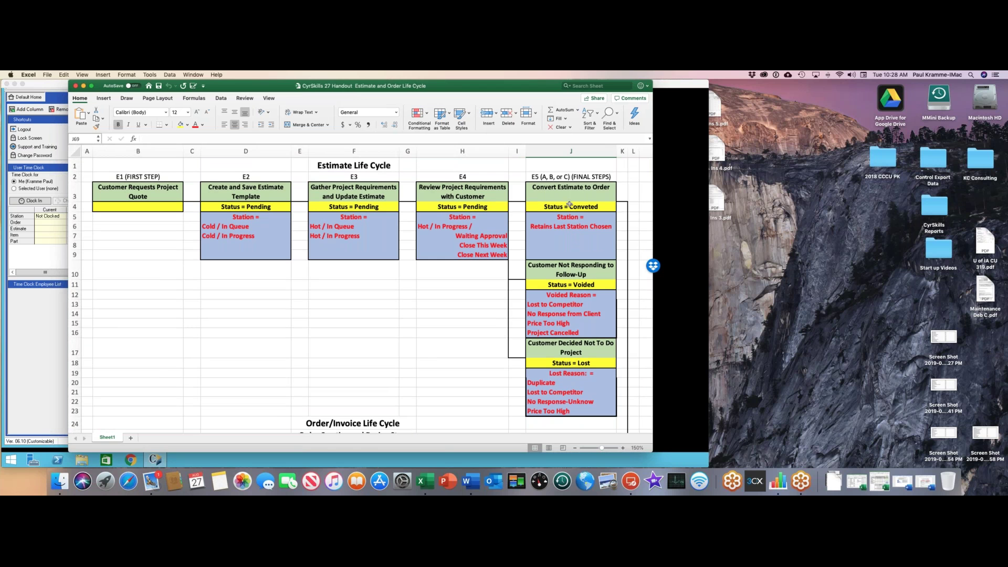
{"action": "scroll", "coordinate": [625, 219], "scroll_direction": "down", "scroll_amount": 1}
{"action": "scroll", "coordinate": [625, 219], "scroll_direction": "down", "scroll_amount": 5}
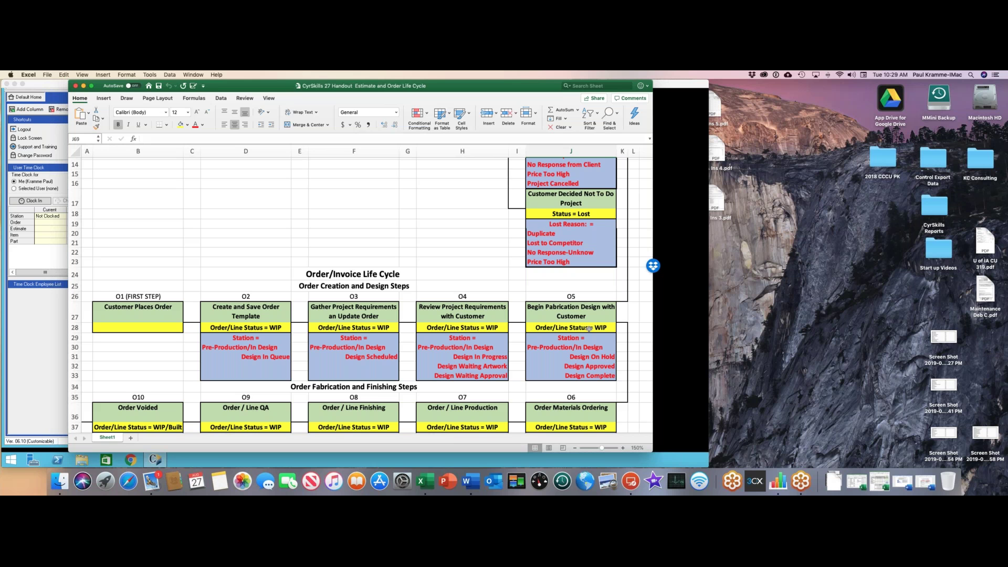
{"action": "scroll", "coordinate": [589, 329], "scroll_direction": "down", "scroll_amount": 5}
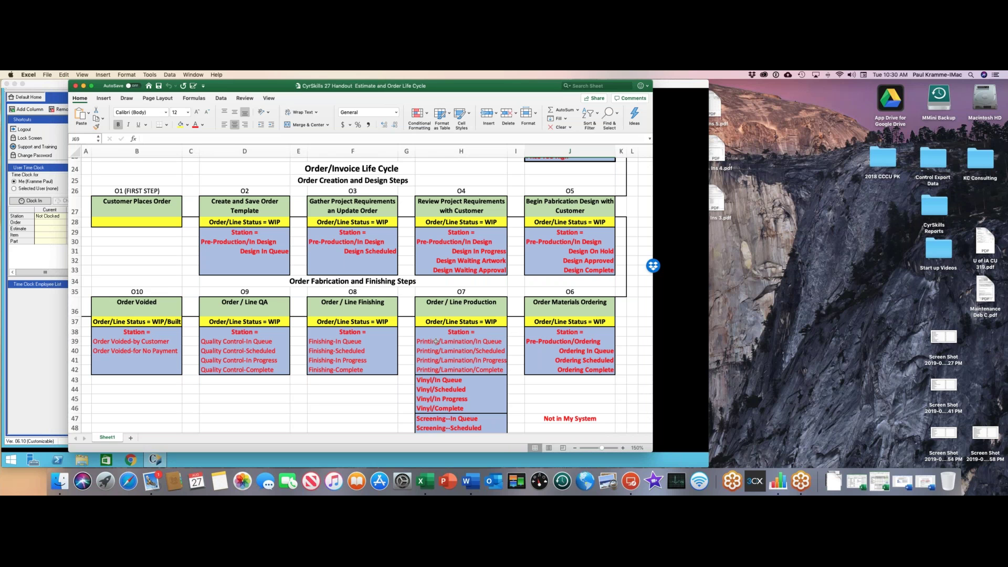
{"action": "scroll", "coordinate": [436, 341], "scroll_direction": "down", "scroll_amount": 2}
{"action": "scroll", "coordinate": [435, 341], "scroll_direction": "down", "scroll_amount": 4}
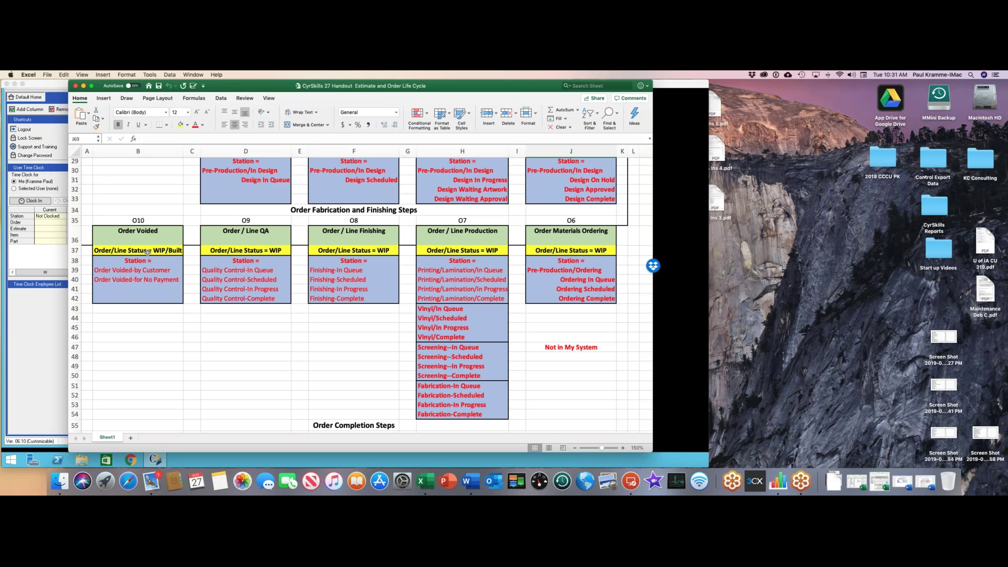
{"action": "scroll", "coordinate": [147, 252], "scroll_direction": "down", "scroll_amount": 7}
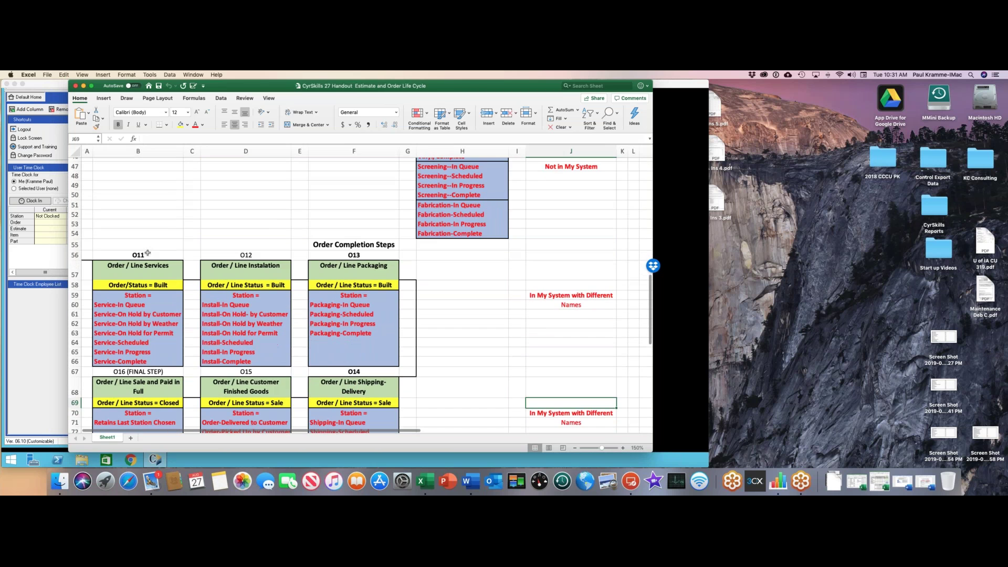
{"action": "scroll", "coordinate": [147, 252], "scroll_direction": "down", "scroll_amount": 1}
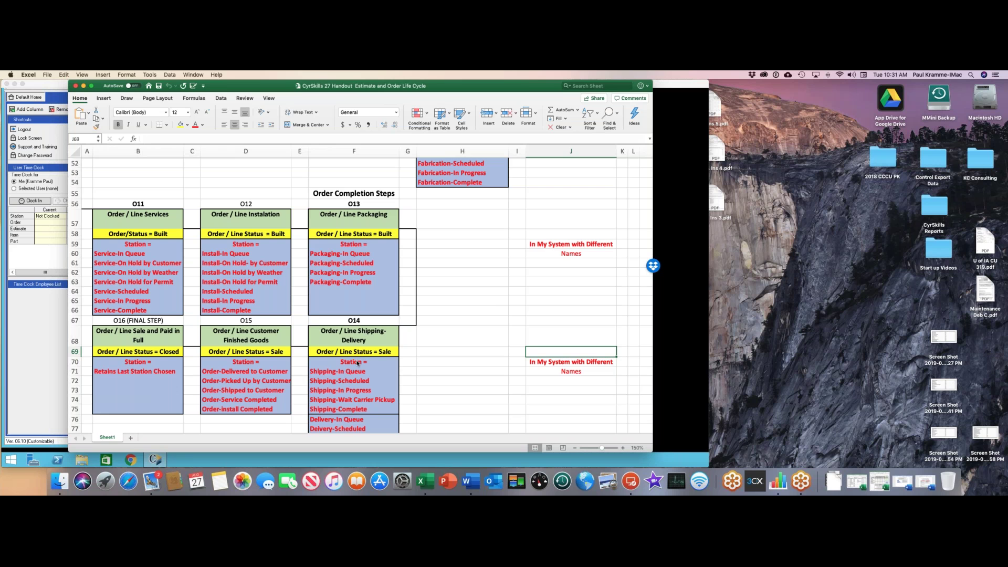
{"action": "scroll", "coordinate": [357, 363], "scroll_direction": "down", "scroll_amount": 3}
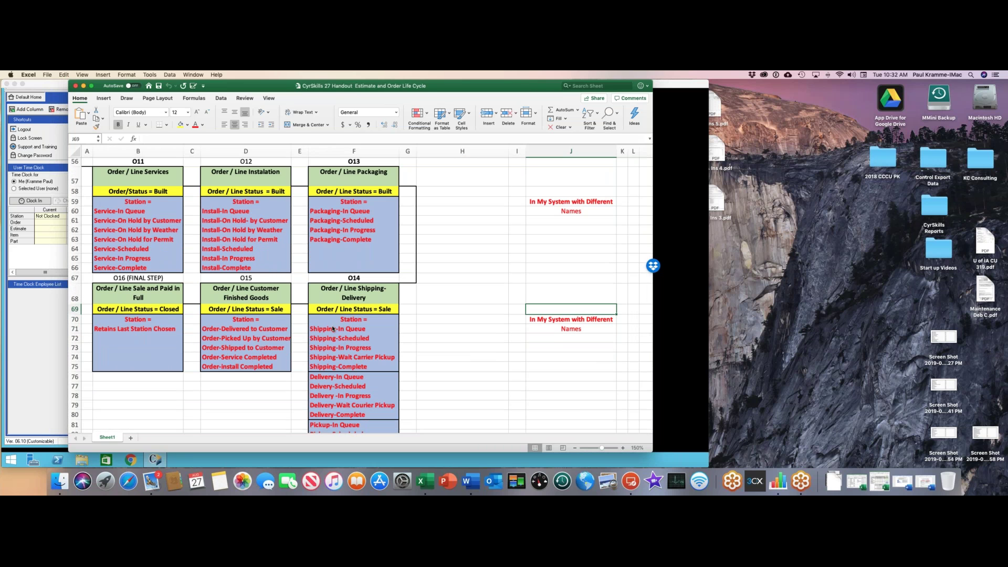
{"action": "scroll", "coordinate": [339, 379], "scroll_direction": "down", "scroll_amount": 2}
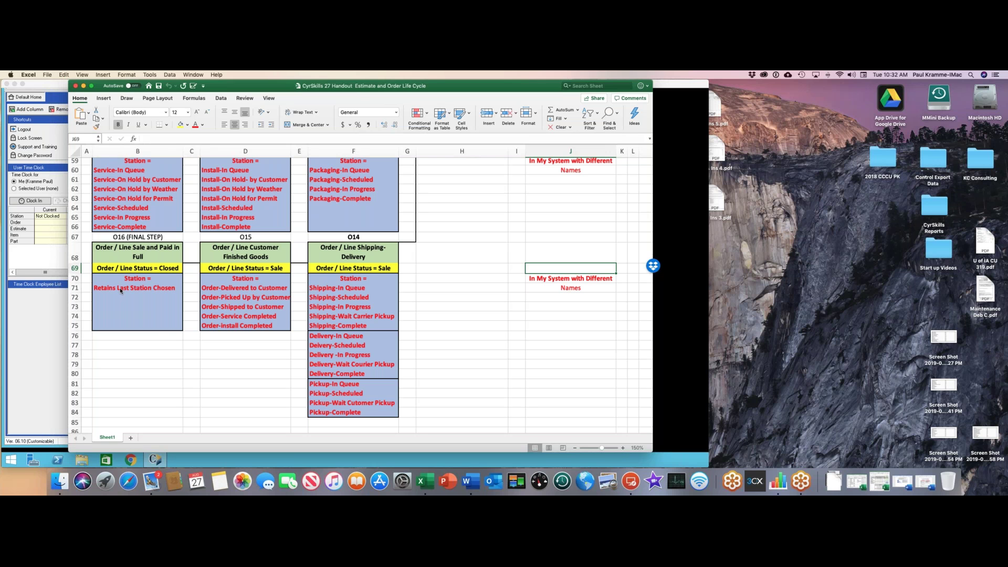
{"action": "scroll", "coordinate": [122, 292], "scroll_direction": "up", "scroll_amount": 20}
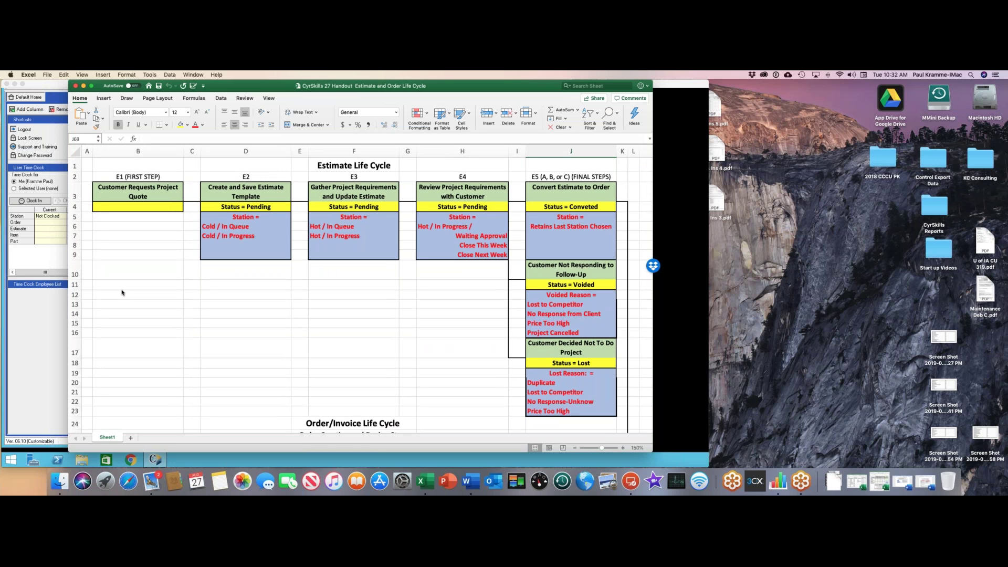
Minimize the life cycle workbook and review the sample process stations in the Handout-Work Flow workbook.
{"action": "left_click", "coordinate": [83, 86]}
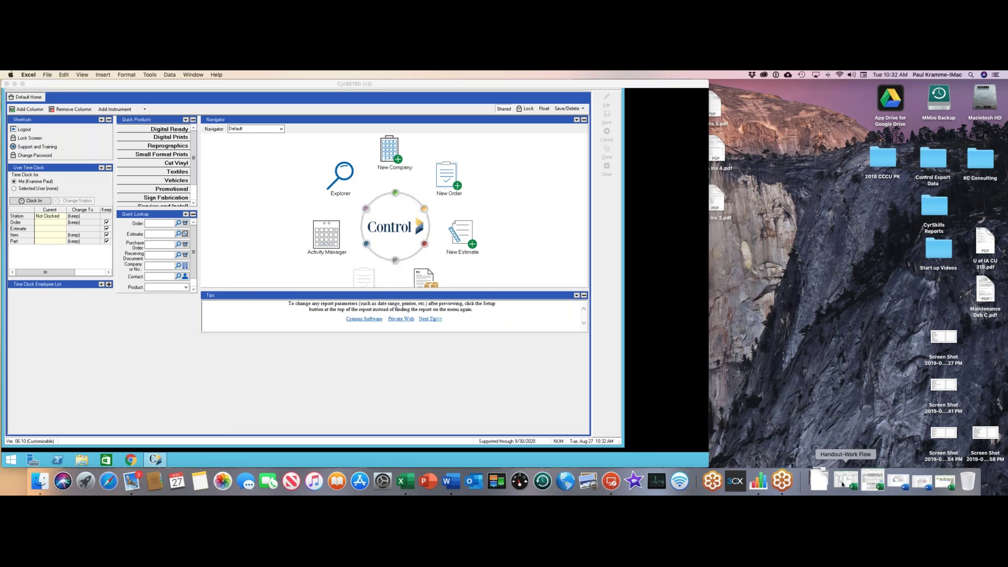
{"action": "left_click", "coordinate": [842, 483]}
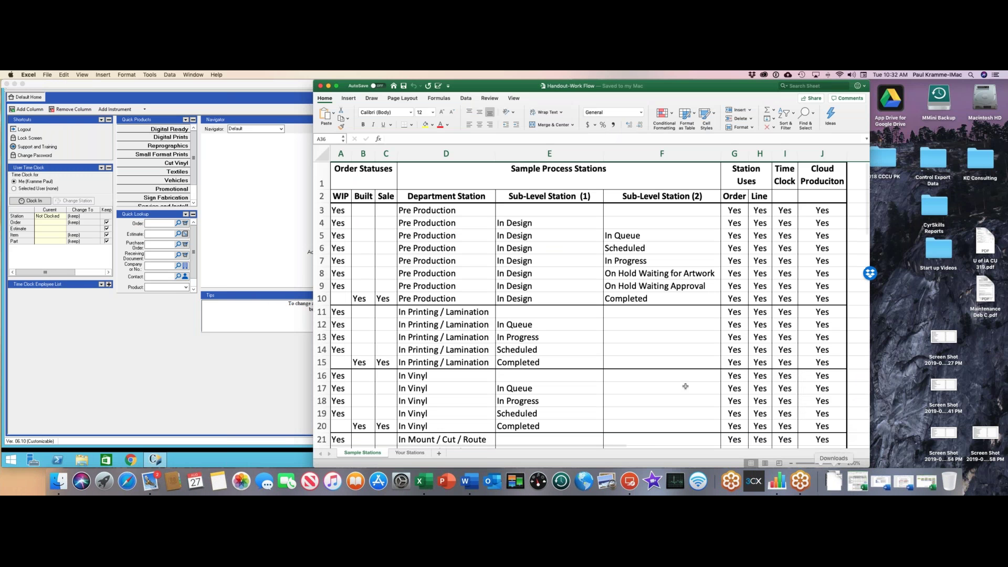
{"action": "left_click_drag", "start_coordinate": [622, 72], "coordinate": [509, 72]}
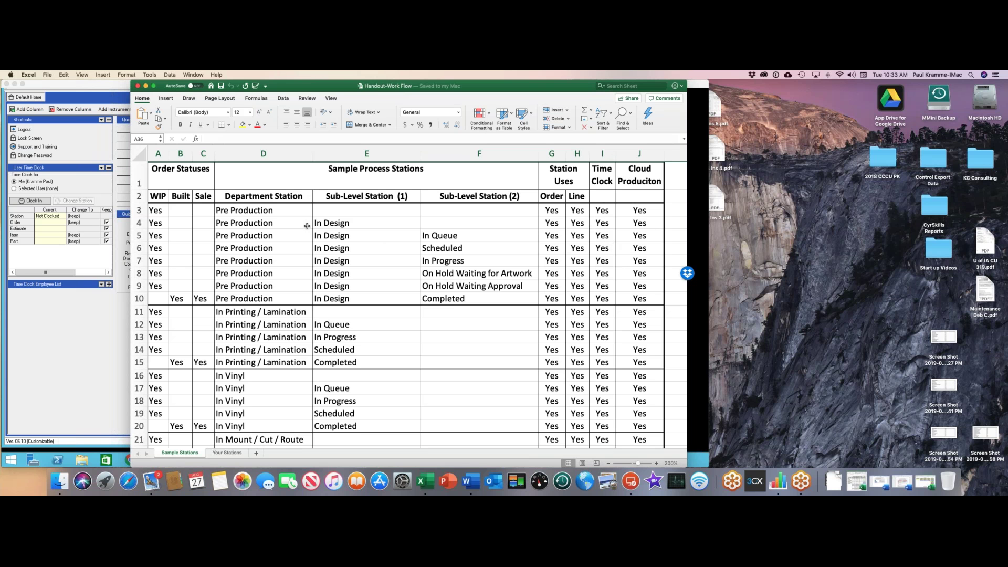
{"action": "scroll", "coordinate": [305, 232], "scroll_direction": "down", "scroll_amount": 5}
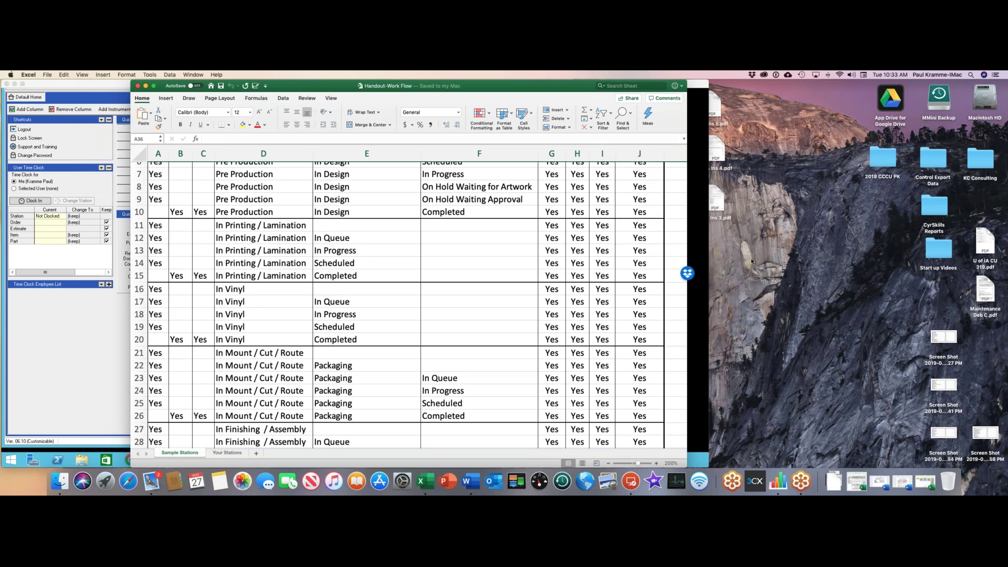
Minimize the Handout-Work Flow workbook and look at the station concepts in the Handout-Work Flow Diagrams document.
{"action": "left_click", "coordinate": [146, 86]}
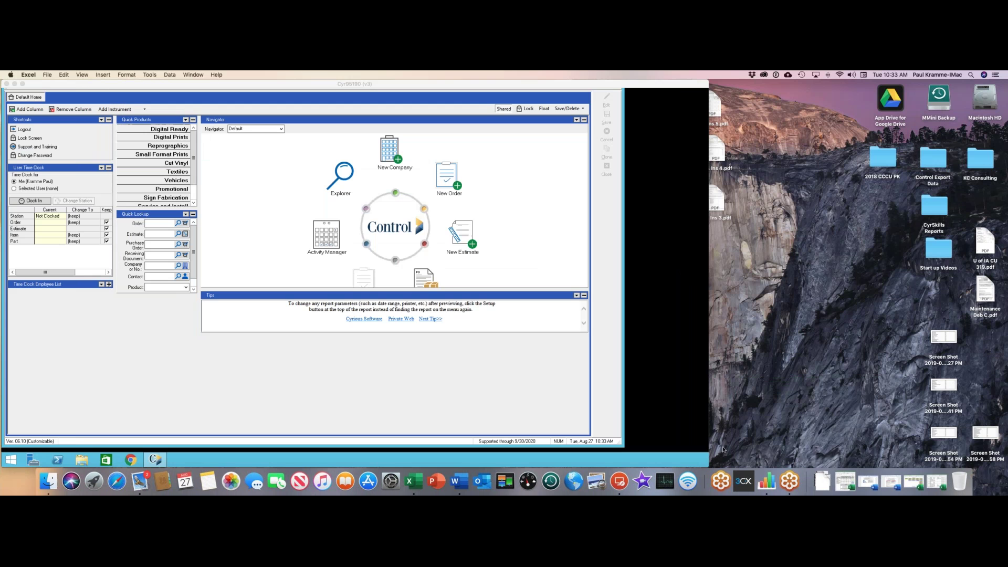
{"action": "left_click", "coordinate": [871, 481]}
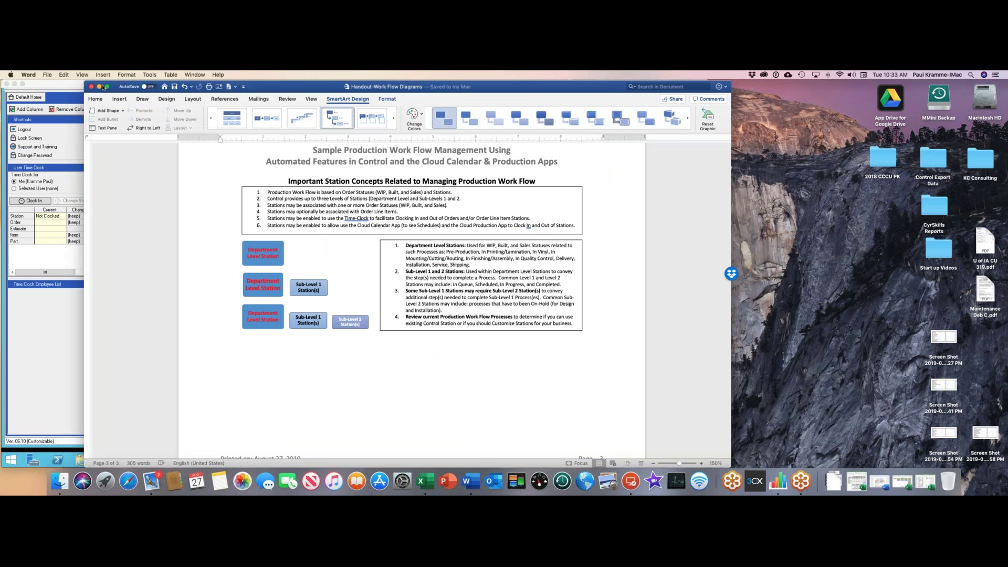
{"action": "left_click", "coordinate": [100, 88]}
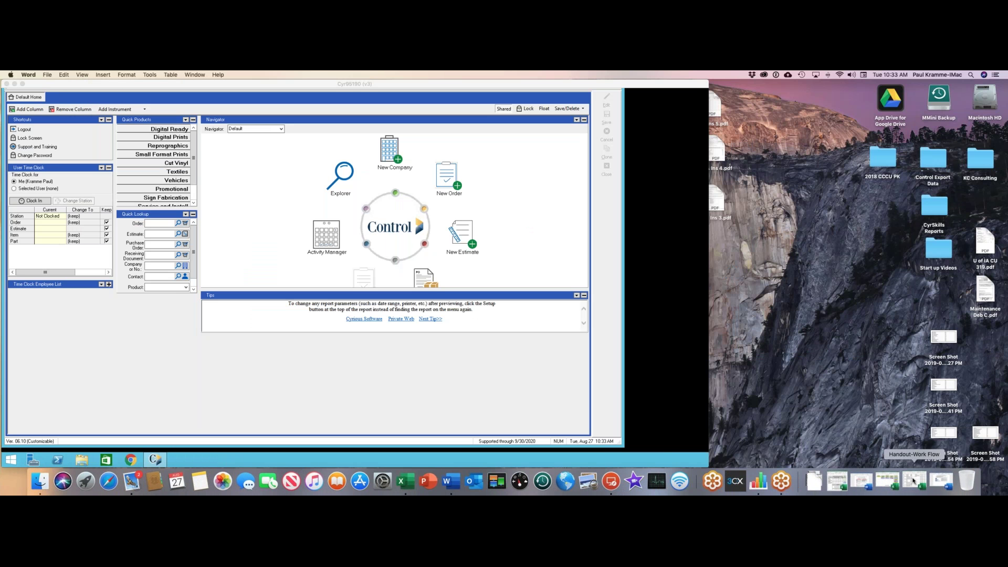
{"action": "left_click", "coordinate": [934, 478]}
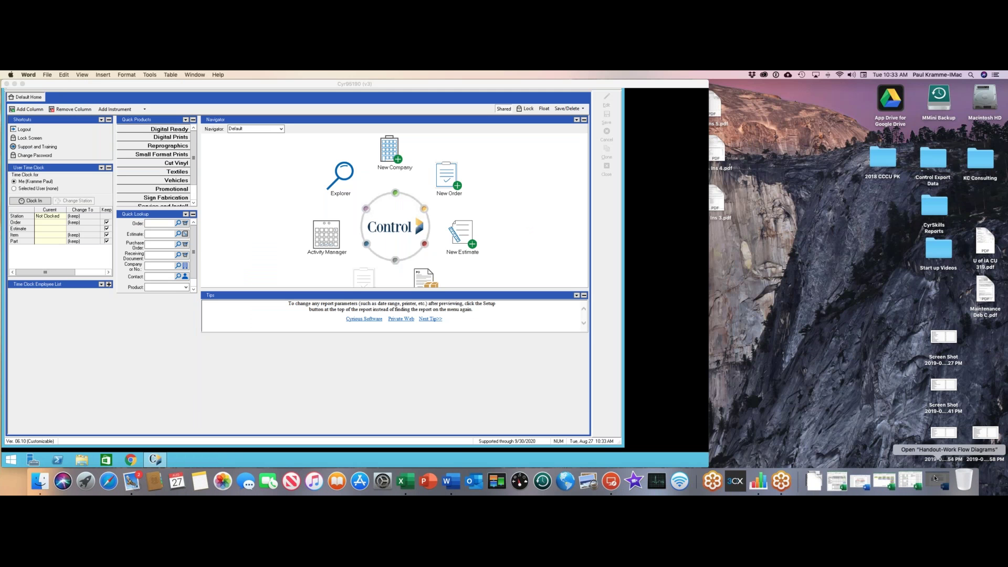
Review the productivity analysis in the Handout-Your Business Info workbook, closing the agenda document, and minimize the workbook.
{"action": "left_click", "coordinate": [860, 481]}
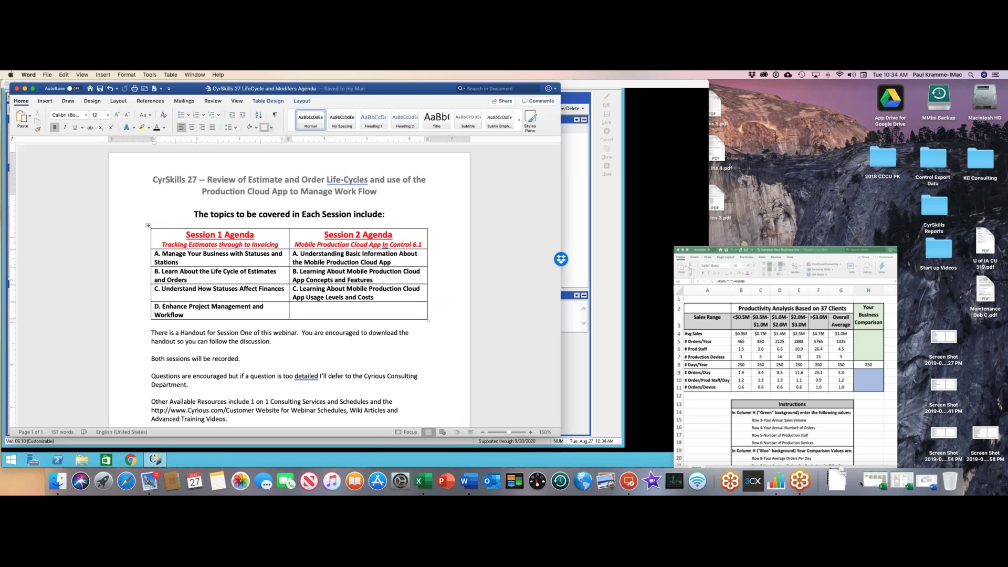
{"action": "left_click_drag", "start_coordinate": [817, 92], "coordinate": [525, 73]}
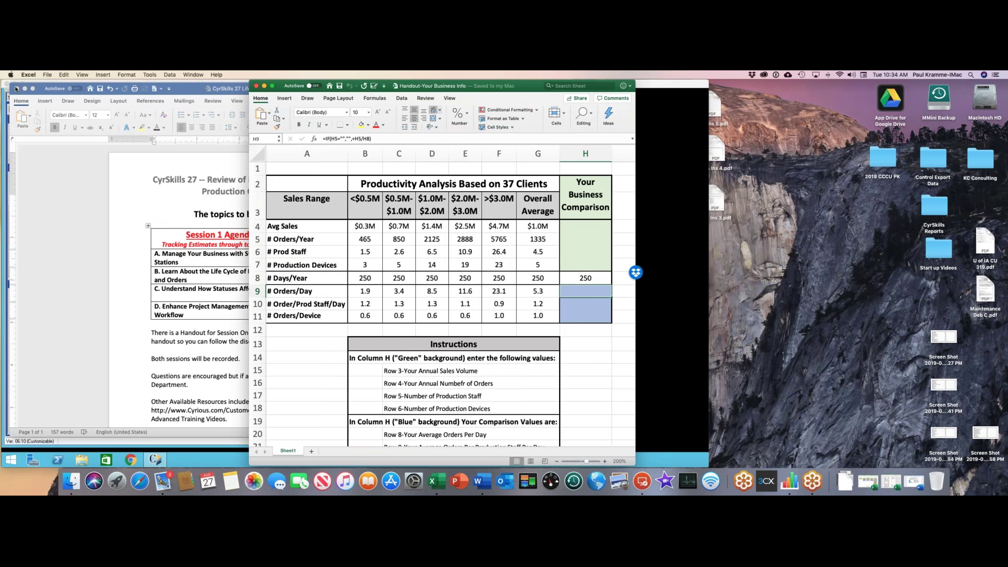
{"action": "left_click", "coordinate": [16, 89]}
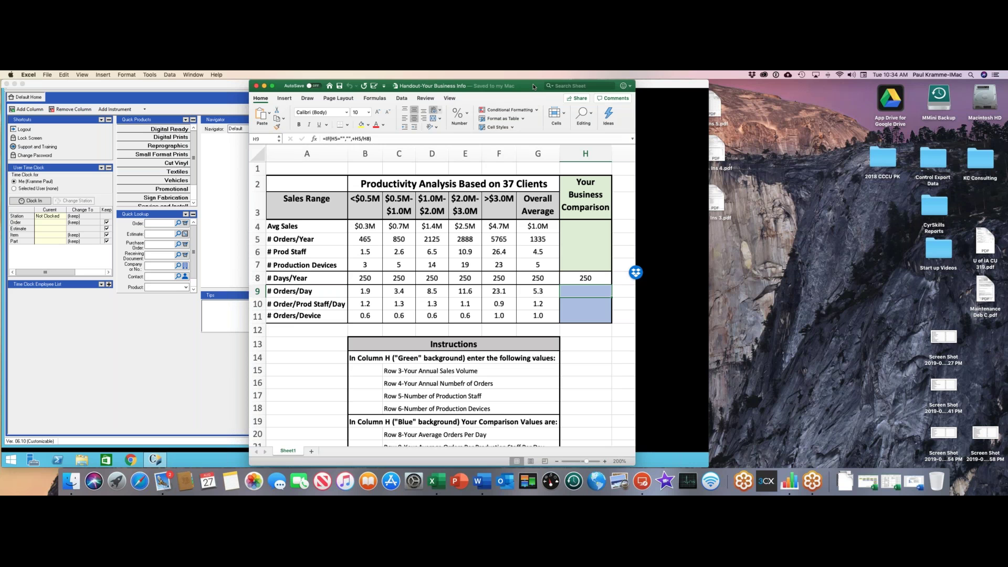
{"action": "left_click_drag", "start_coordinate": [533, 87], "coordinate": [508, 74]}
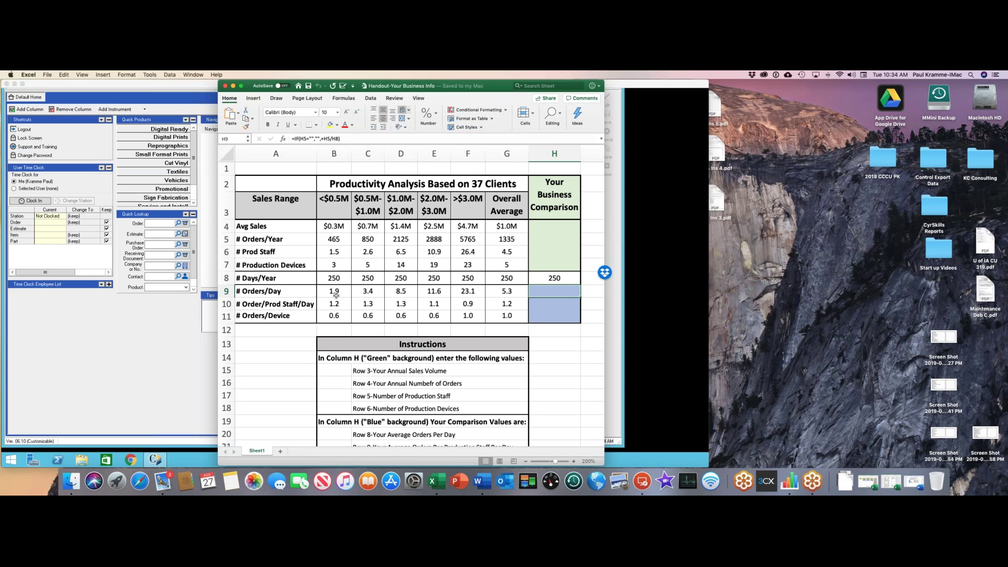
{"action": "left_click", "coordinate": [233, 86]}
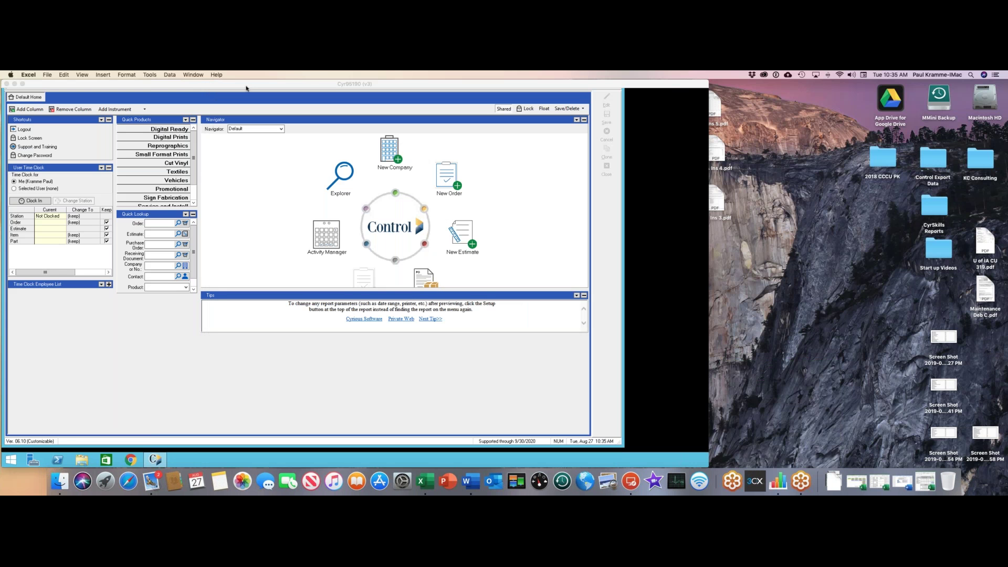
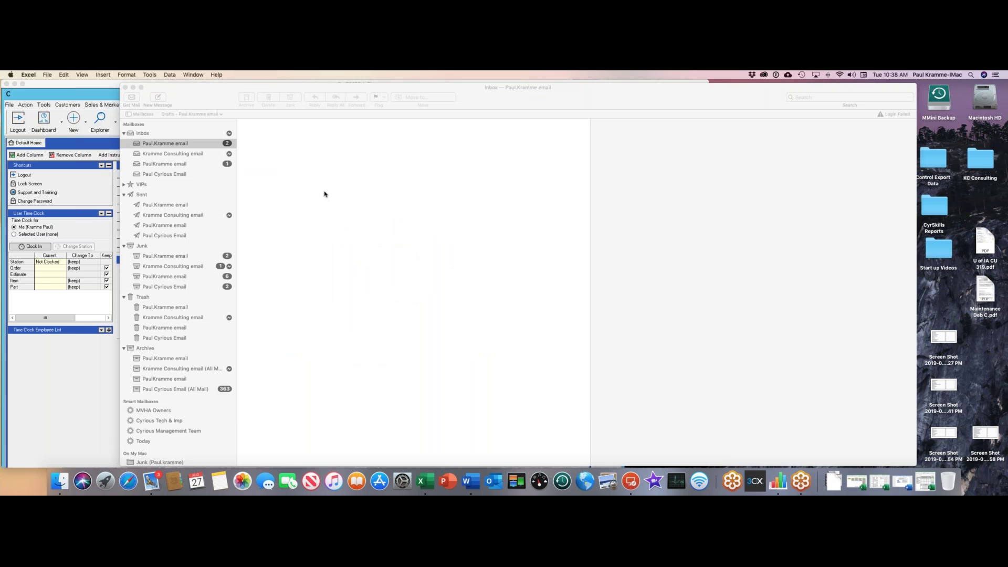
Return to Cyrious Control, clearing away the mail window, and explore estimates with the historical estimate period set to All.
{"action": "left_click", "coordinate": [126, 87]}
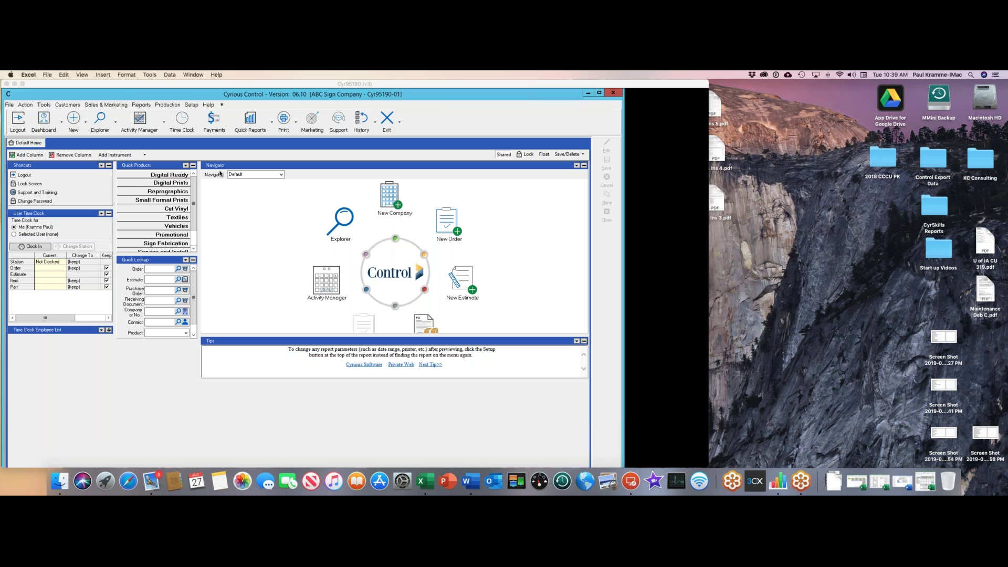
{"action": "scroll", "coordinate": [220, 173], "scroll_direction": "down", "scroll_amount": 1}
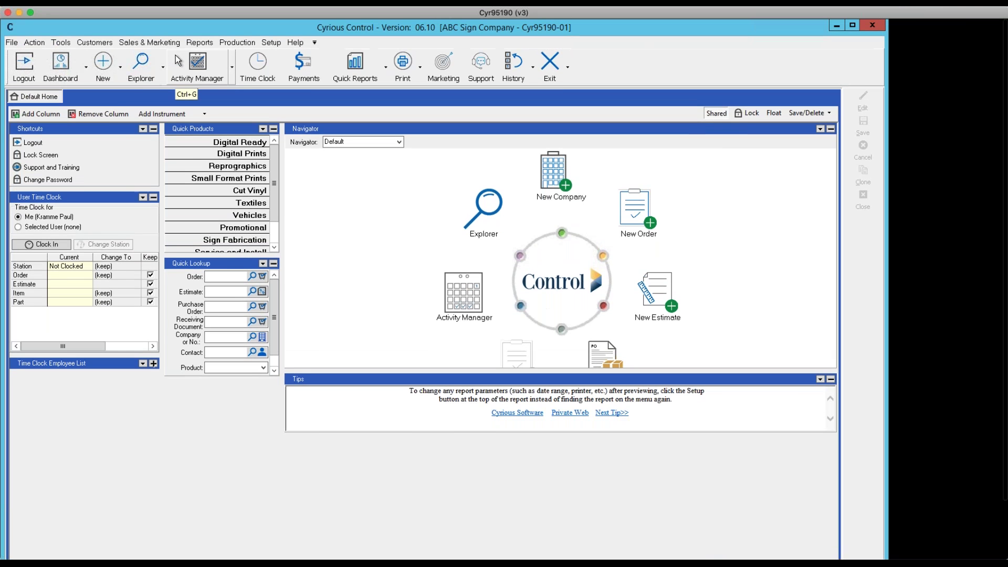
{"action": "left_click", "coordinate": [163, 70]}
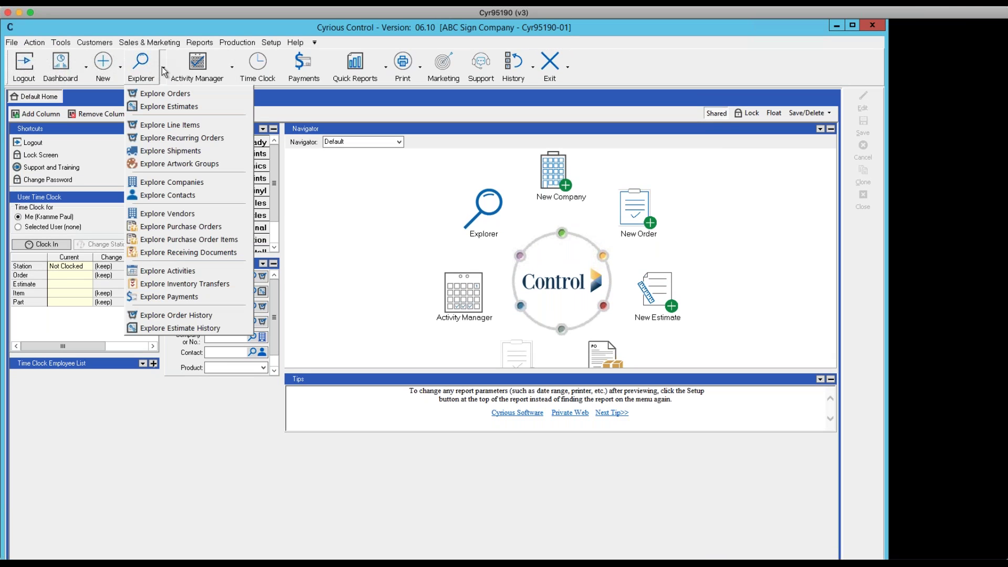
{"action": "left_click", "coordinate": [157, 106]}
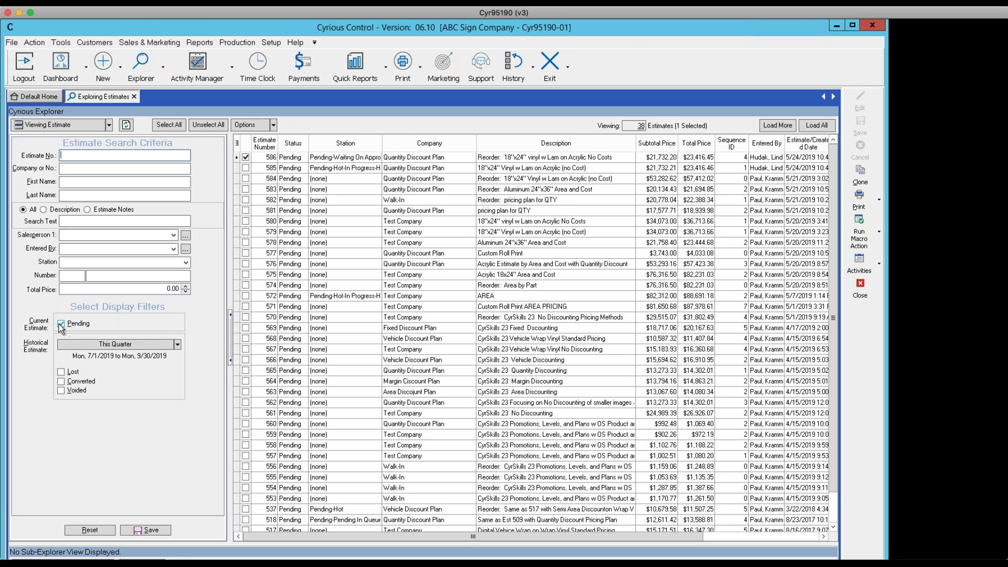
{"action": "left_click", "coordinate": [178, 346]}
{"action": "left_click", "coordinate": [98, 357]}
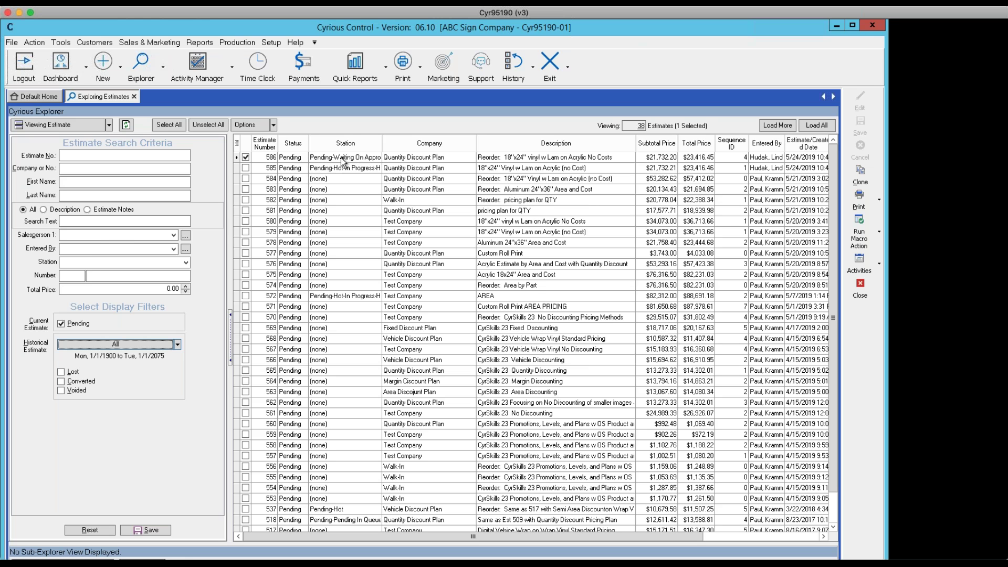
Change the station of the first listed estimate for Quantity Discount Plan to Pending-Cold.
{"action": "left_click", "coordinate": [293, 160]}
{"action": "right_click", "coordinate": [292, 160]}
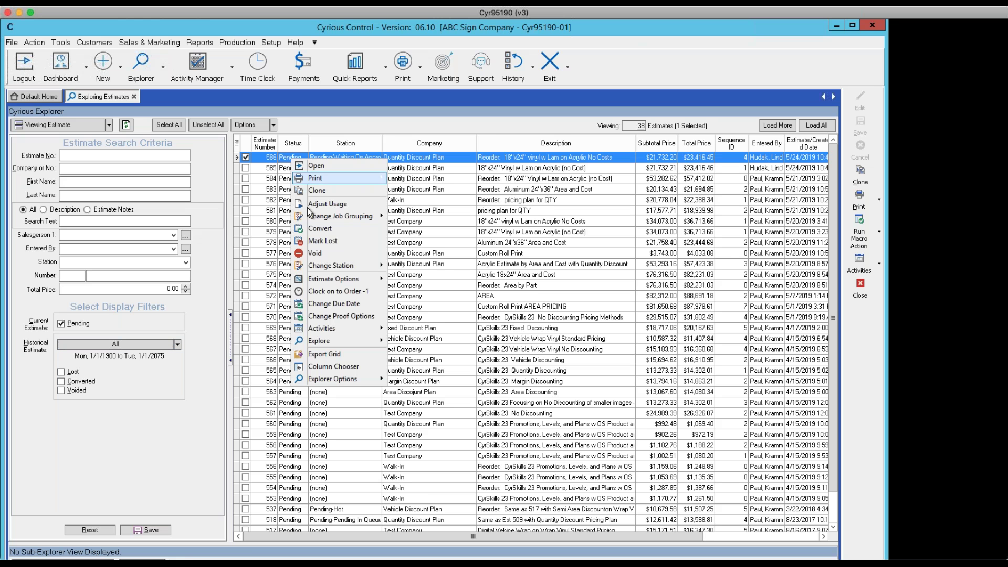
{"action": "mouse_move", "coordinate": [321, 271]}
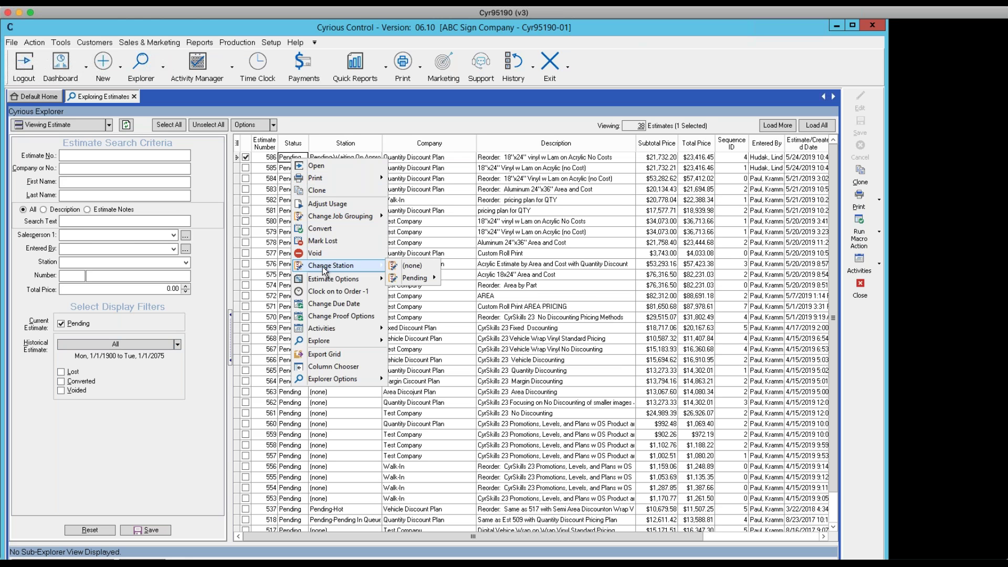
{"action": "mouse_move", "coordinate": [424, 282]}
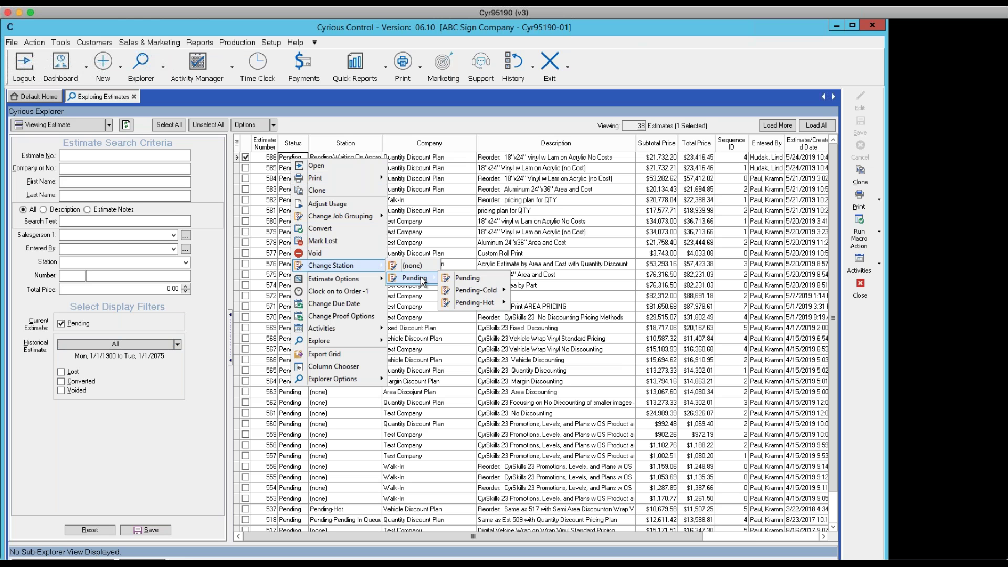
{"action": "mouse_move", "coordinate": [481, 295]}
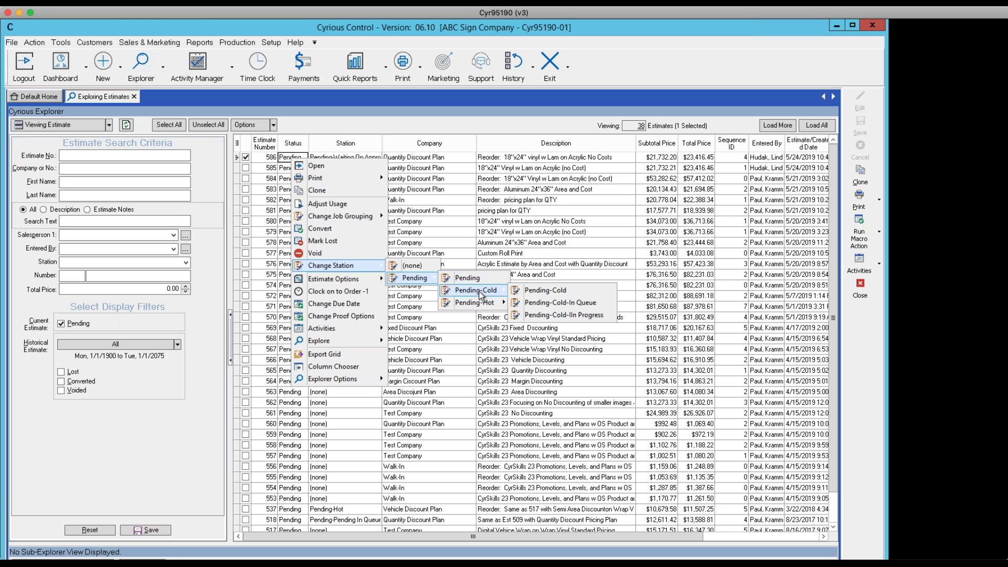
{"action": "left_click", "coordinate": [534, 292]}
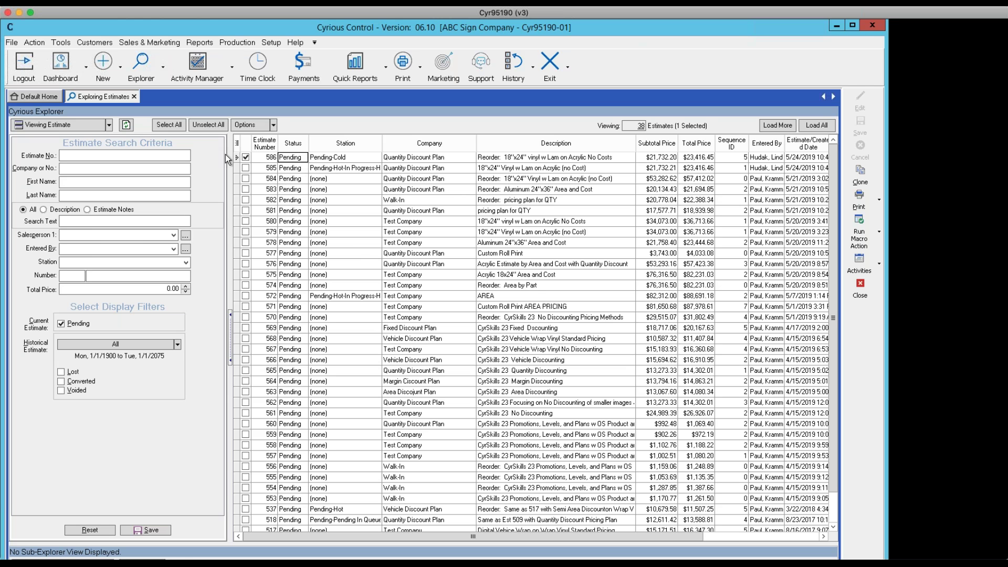
Explore orders and move the Vehicle Discount Plan order from the In Fabrication station to Finishing-In Queue.
{"action": "left_click", "coordinate": [109, 125]}
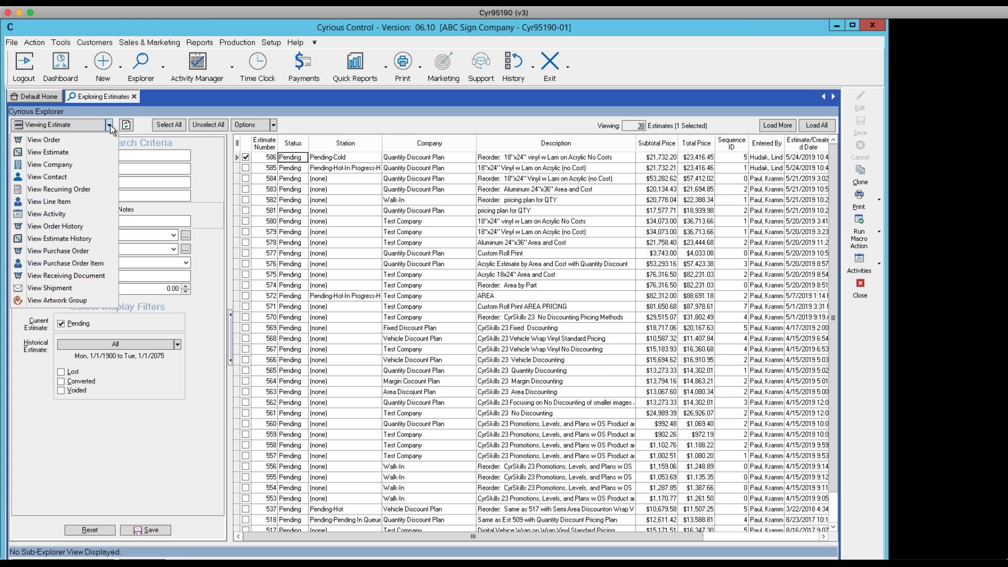
{"action": "left_click", "coordinate": [55, 139]}
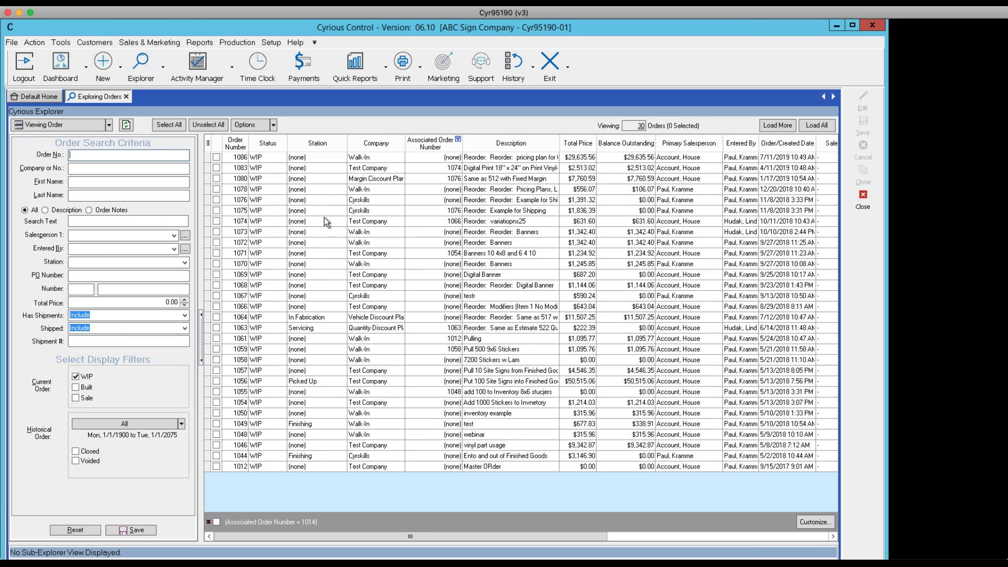
{"action": "right_click", "coordinate": [297, 319]}
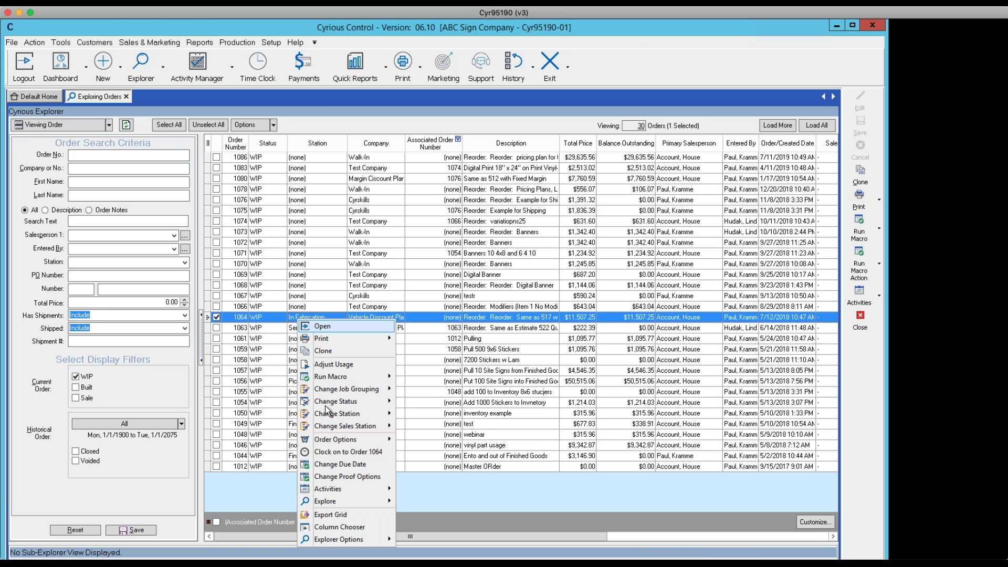
{"action": "mouse_move", "coordinate": [330, 414]}
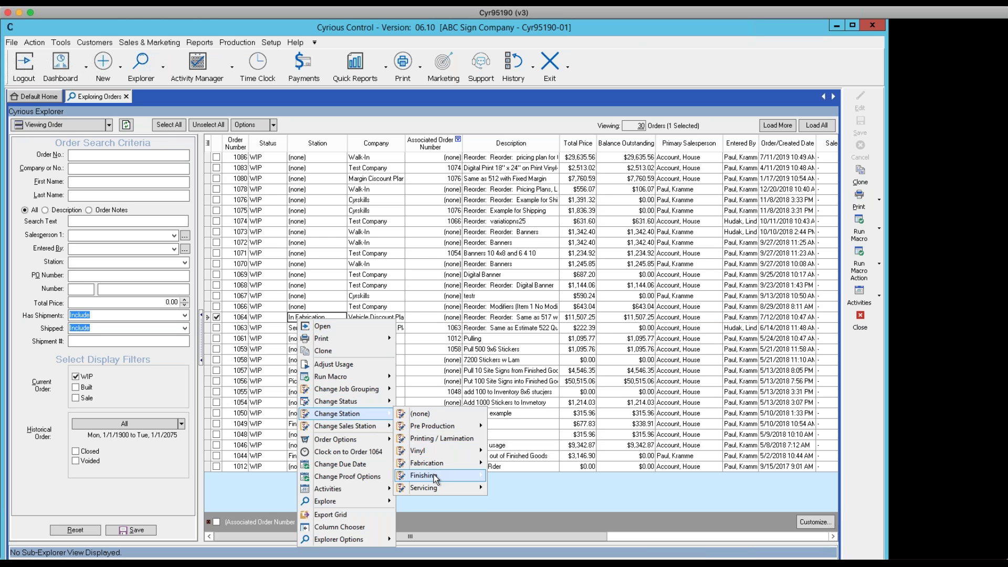
{"action": "mouse_move", "coordinate": [433, 475]}
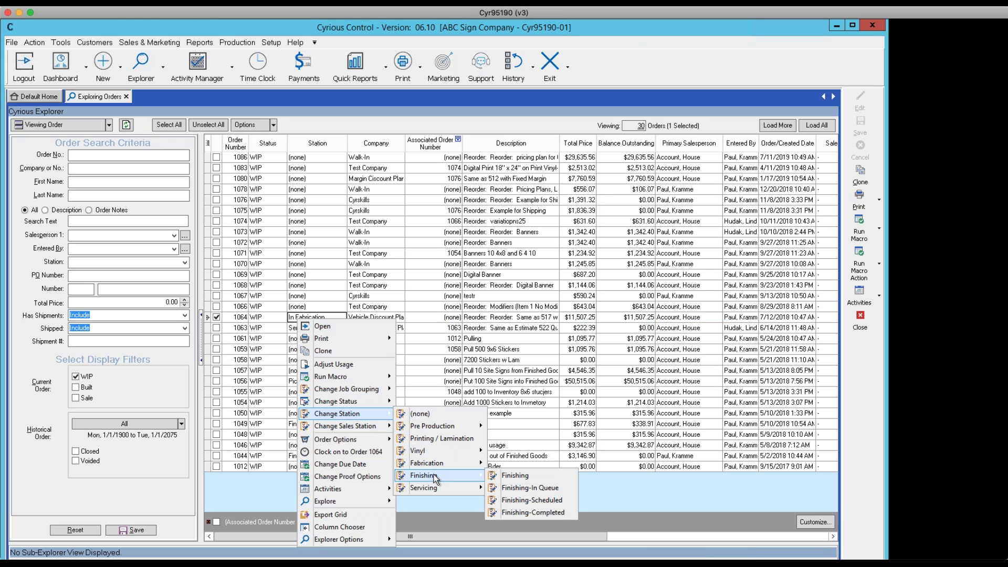
{"action": "left_click", "coordinate": [511, 489]}
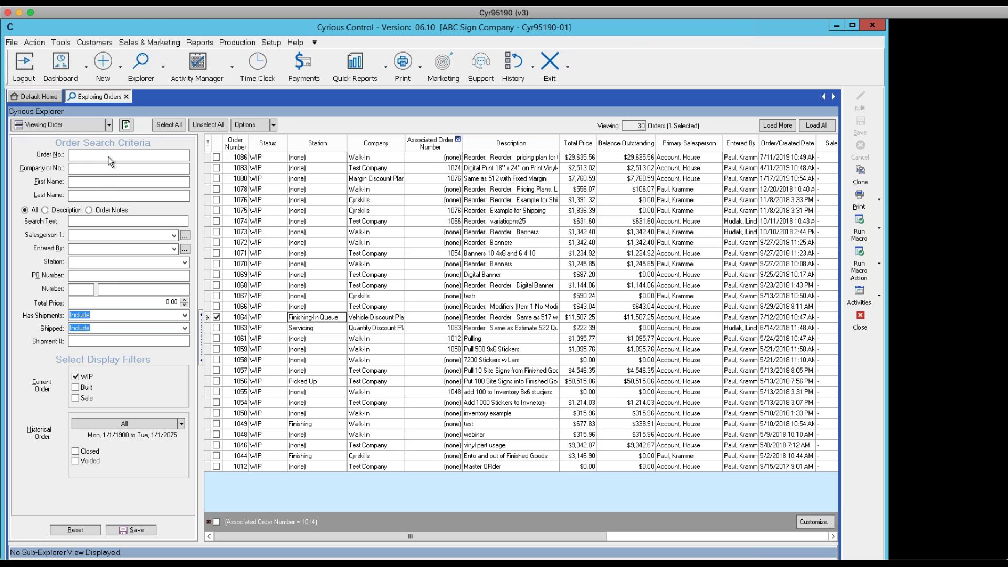
Return to exploring estimates and convert the second listed Quantity Discount Plan estimate to an order, using the current date and time without posting a deposit.
{"action": "left_click", "coordinate": [109, 126]}
{"action": "left_click", "coordinate": [49, 147]}
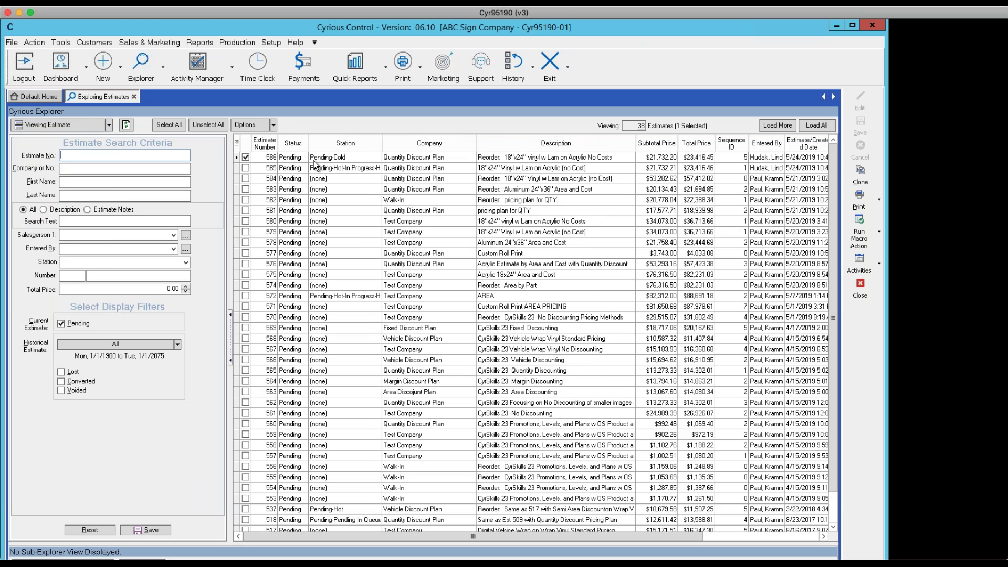
{"action": "left_click", "coordinate": [280, 169]}
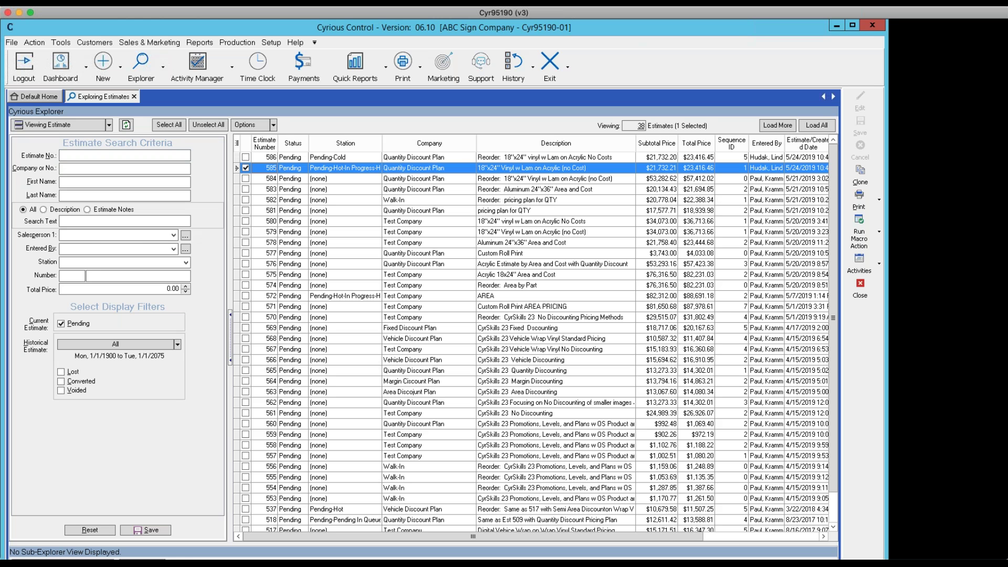
{"action": "right_click", "coordinate": [285, 165]}
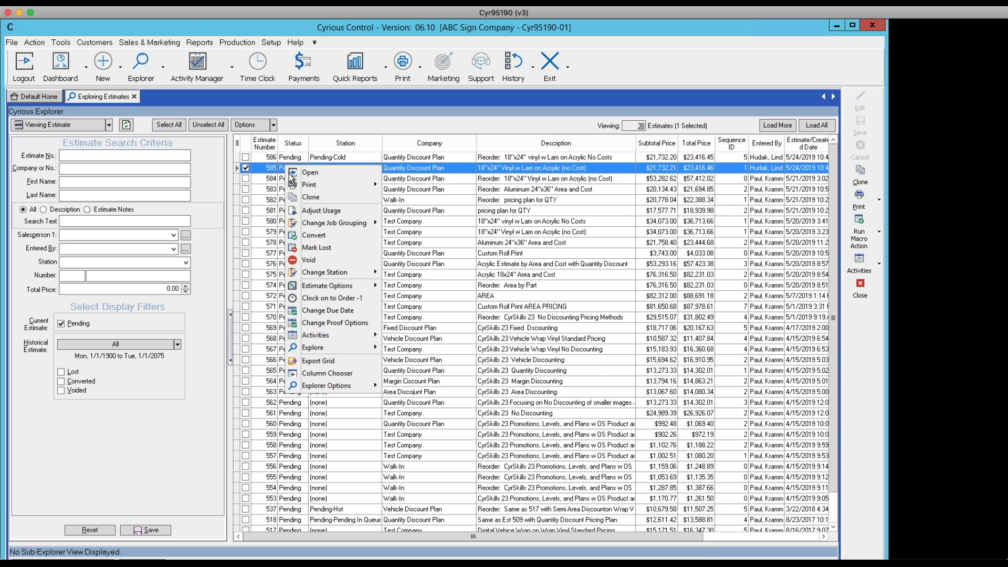
{"action": "left_click", "coordinate": [315, 237]}
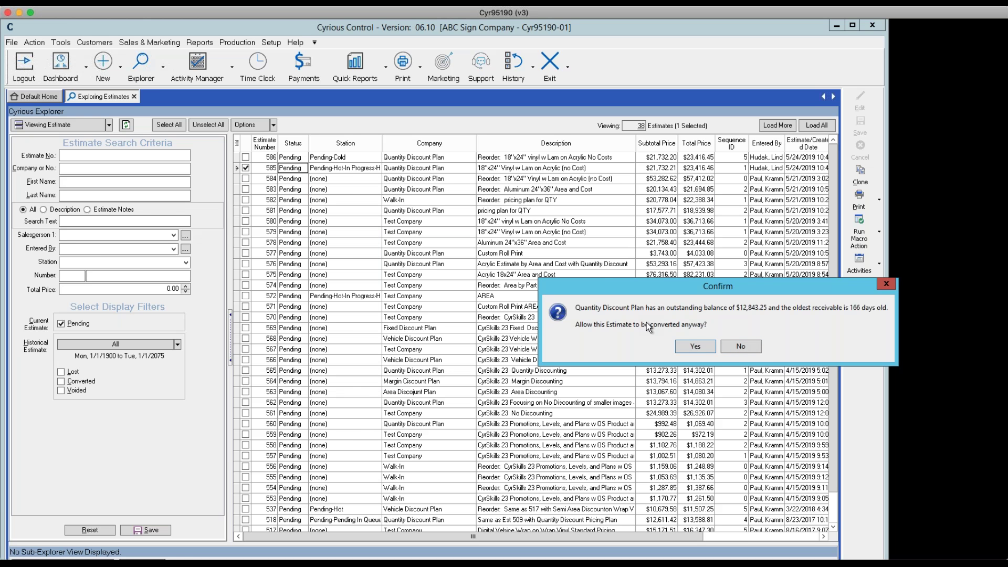
{"action": "left_click", "coordinate": [698, 344]}
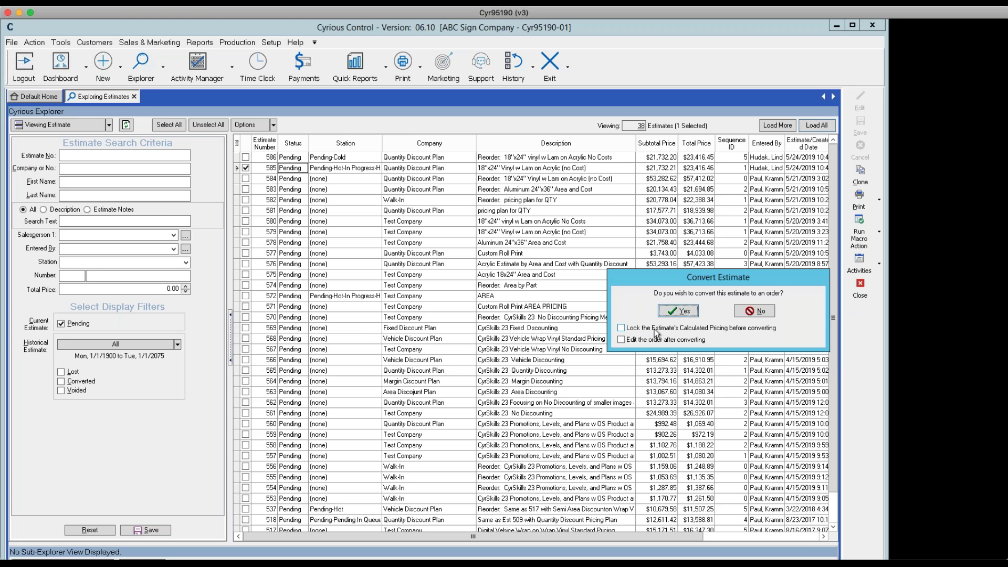
{"action": "left_click", "coordinate": [679, 311]}
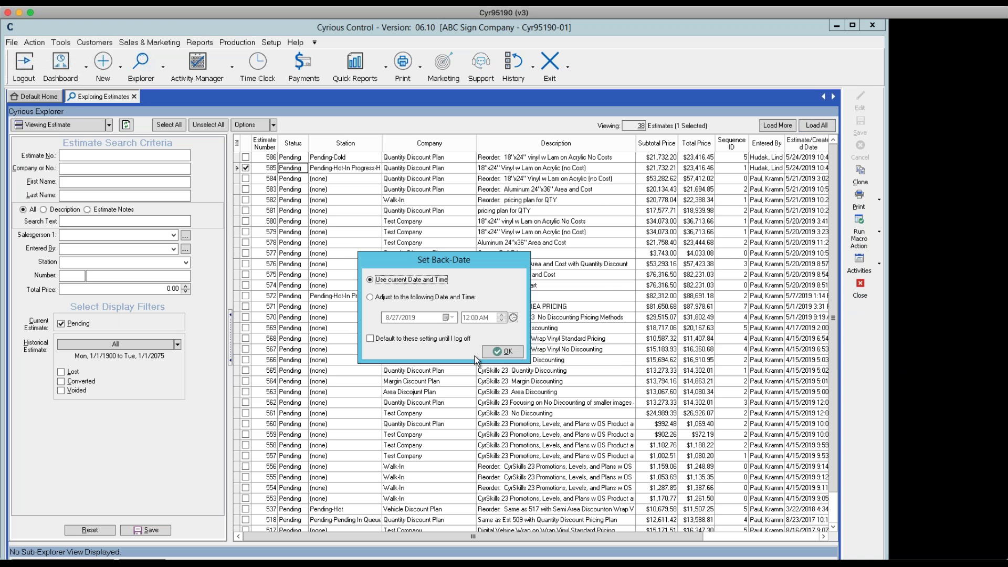
{"action": "left_click", "coordinate": [494, 354]}
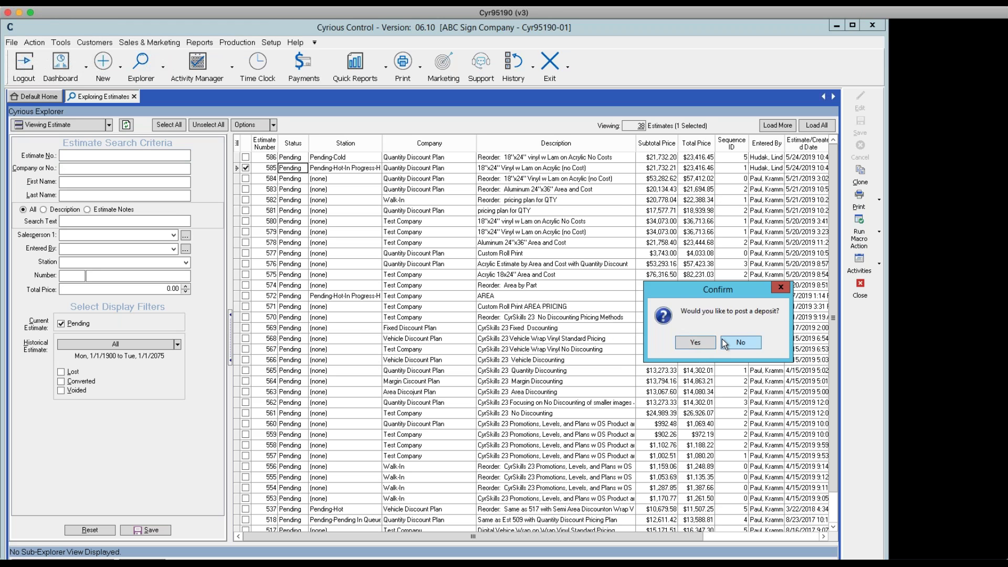
{"action": "key", "text": "Return"}
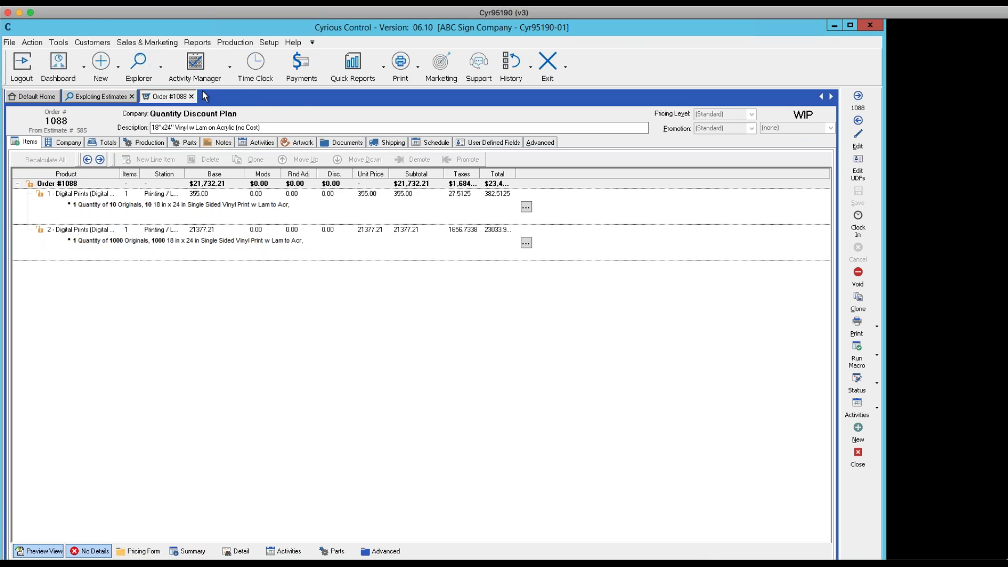
Back in the estimates explorer, mark the Quantity Discount Plan estimate for CyrSkills 23 Promotions as lost at the current date and time, with disposition Lost To Competitor.
{"action": "left_click", "coordinate": [102, 99]}
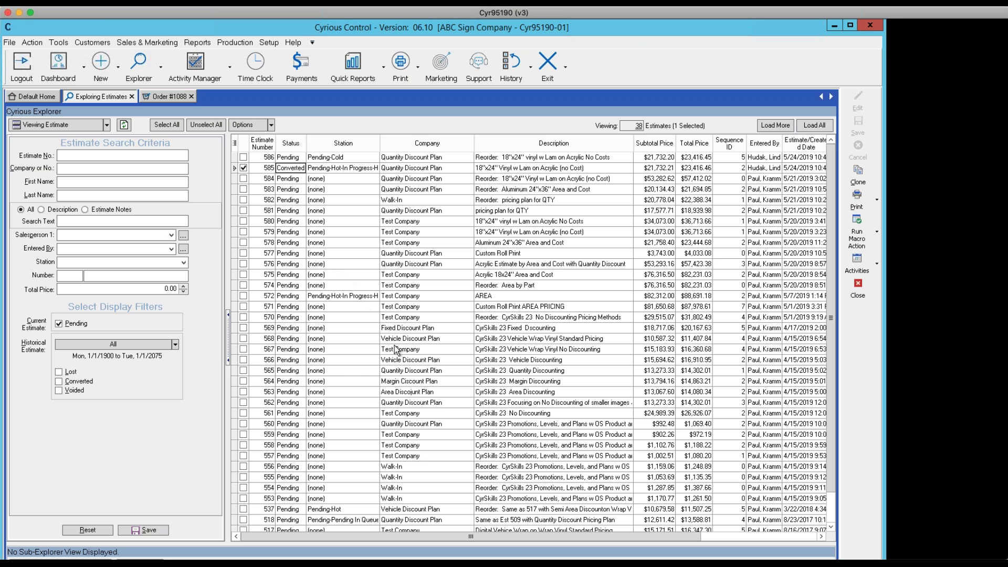
{"action": "left_click", "coordinate": [288, 425]}
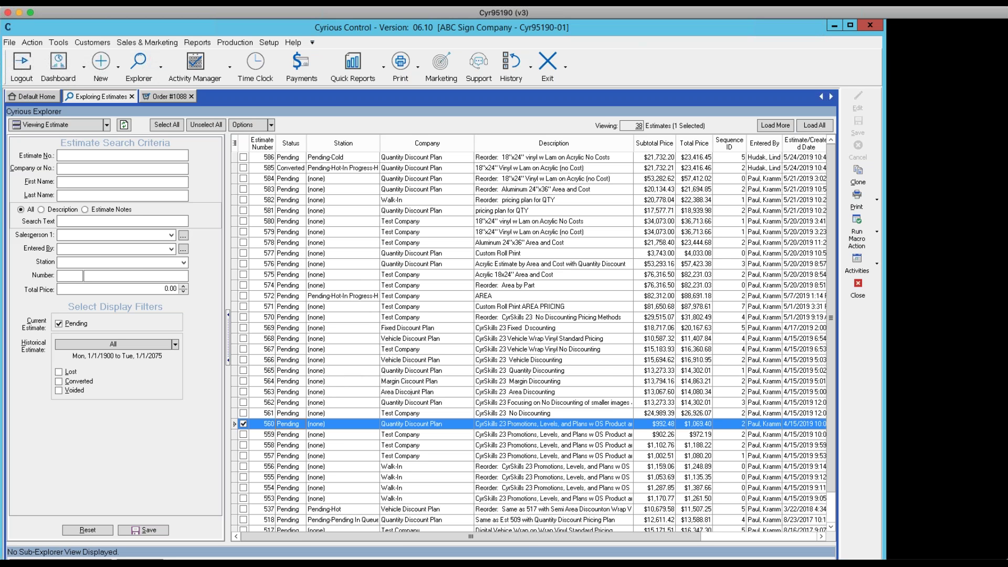
{"action": "right_click", "coordinate": [289, 424]}
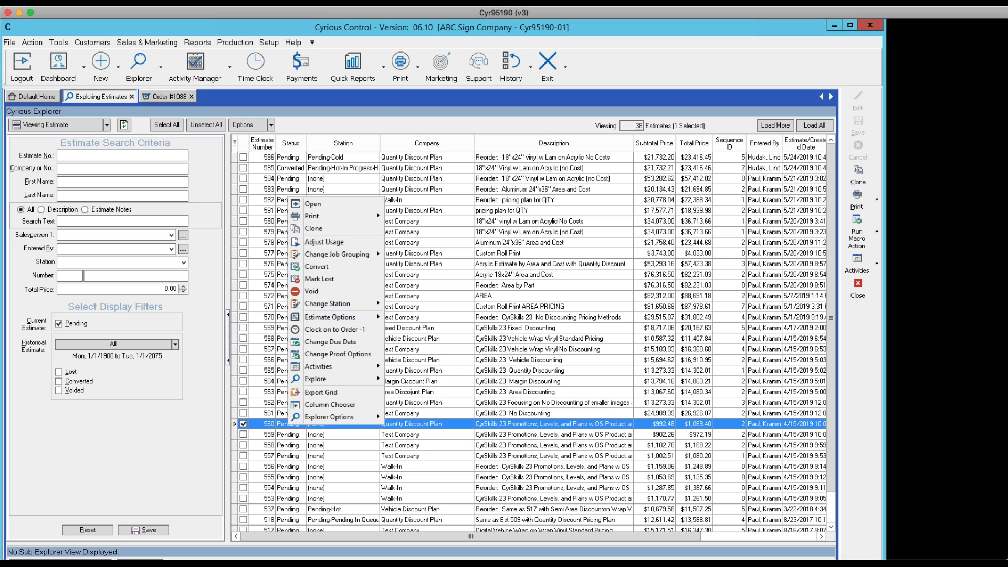
{"action": "left_click", "coordinate": [316, 278]}
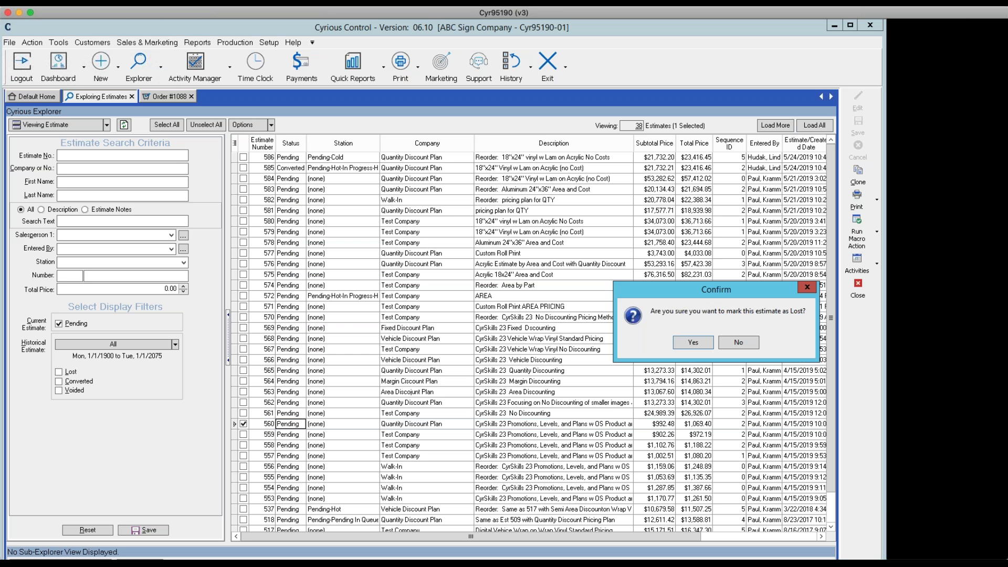
{"action": "left_click", "coordinate": [693, 343]}
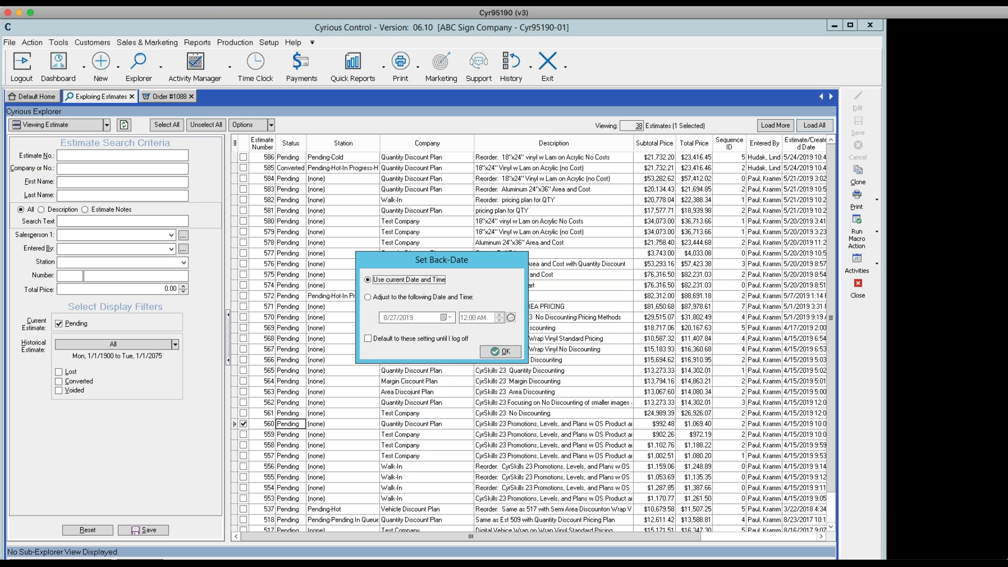
{"action": "left_click", "coordinate": [502, 351]}
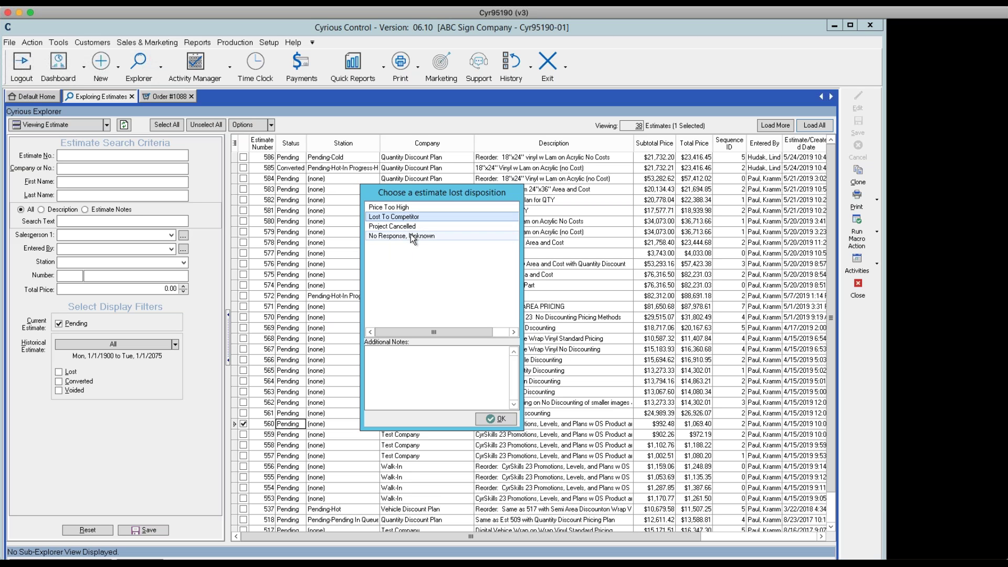
{"action": "left_click", "coordinate": [394, 217]}
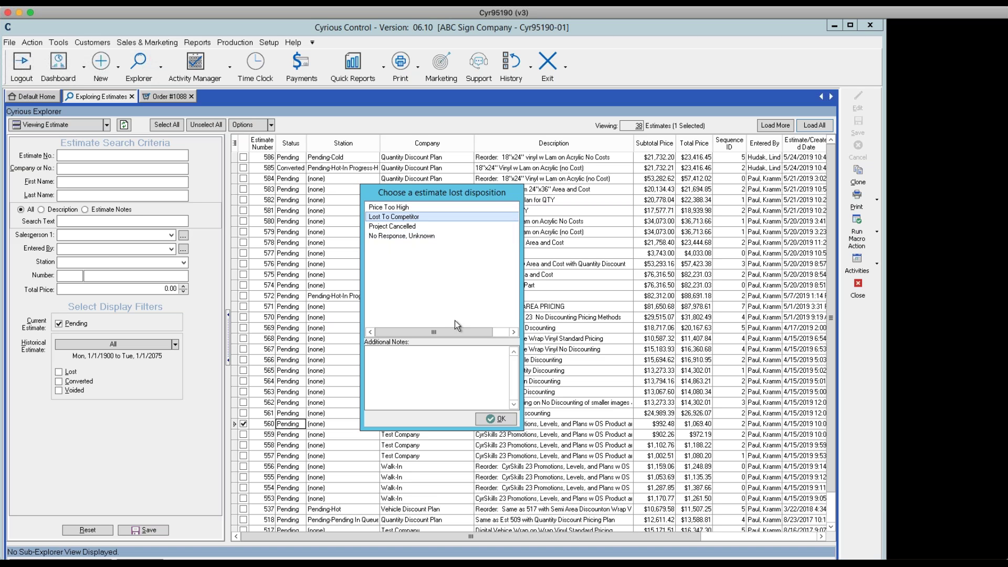
{"action": "left_click", "coordinate": [500, 419]}
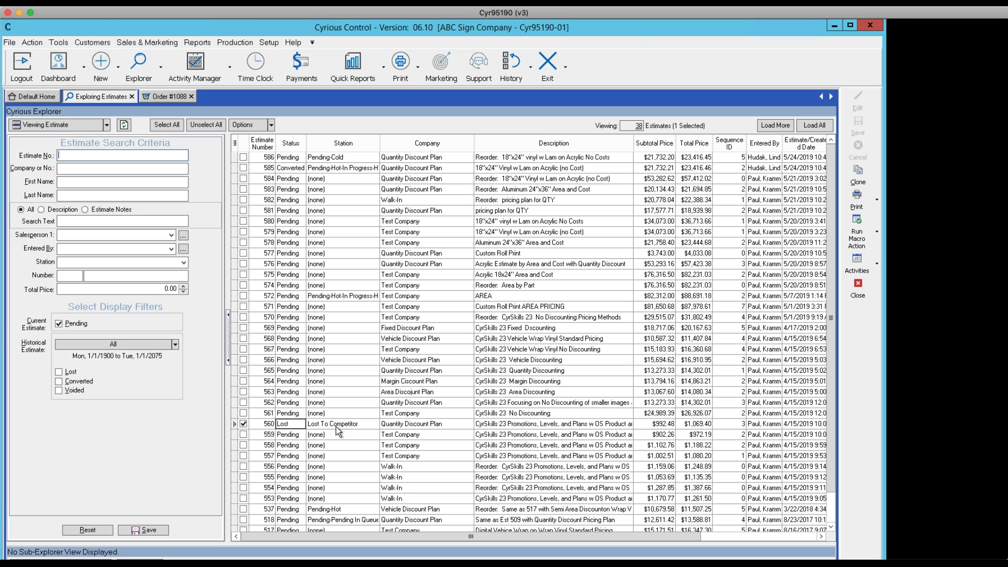
Explore orders and change the second listed Walk-In order's status to Built, station Pre Production-In Design-Completed, using the current date and time.
{"action": "left_click", "coordinate": [105, 125]}
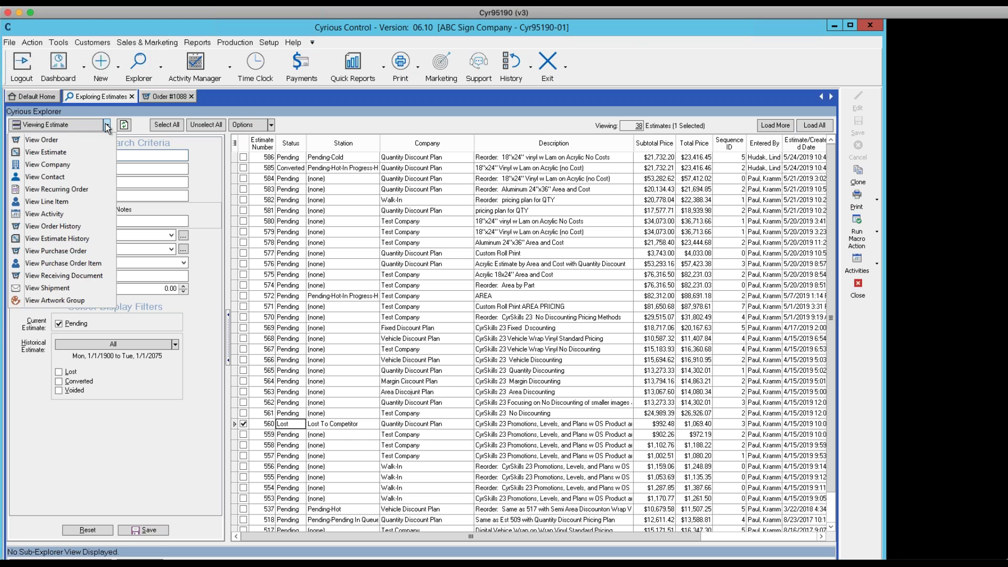
{"action": "left_click", "coordinate": [57, 138]}
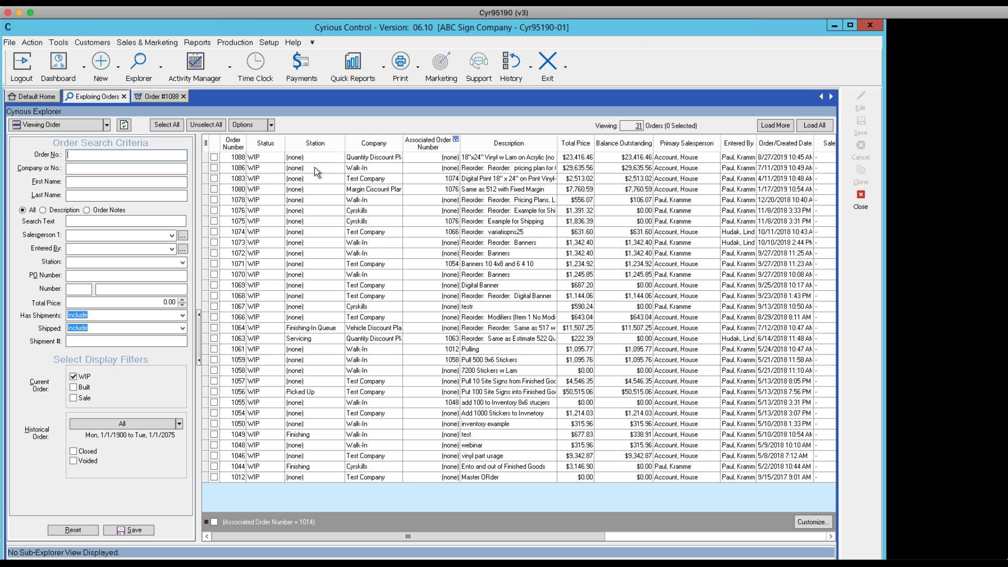
{"action": "right_click", "coordinate": [291, 170]}
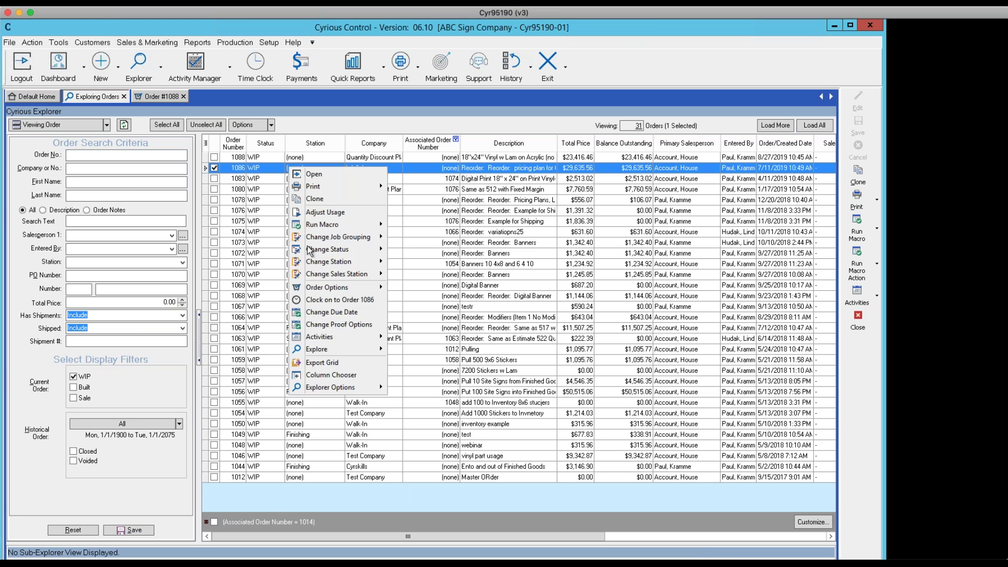
{"action": "mouse_move", "coordinate": [325, 249]}
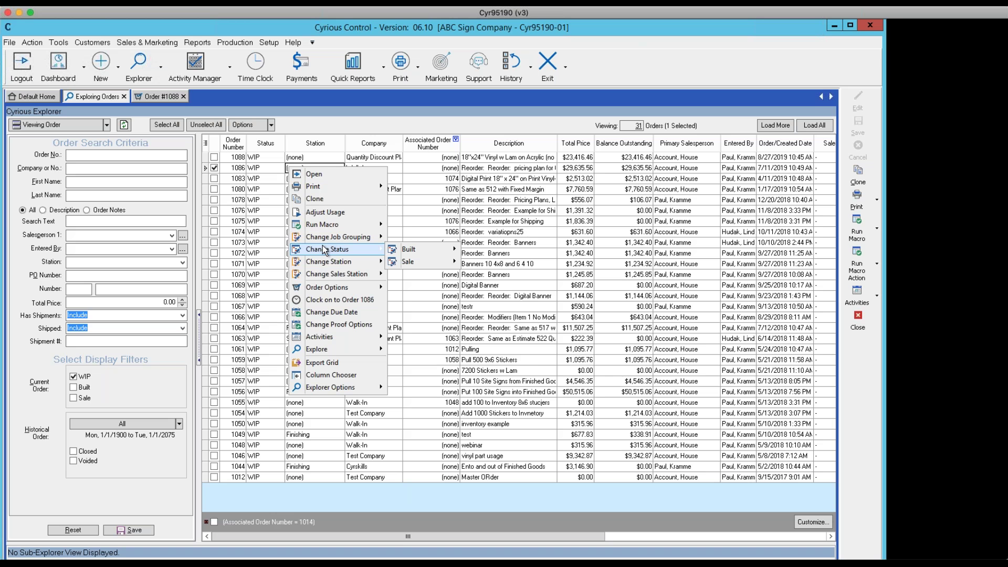
{"action": "mouse_move", "coordinate": [415, 251]}
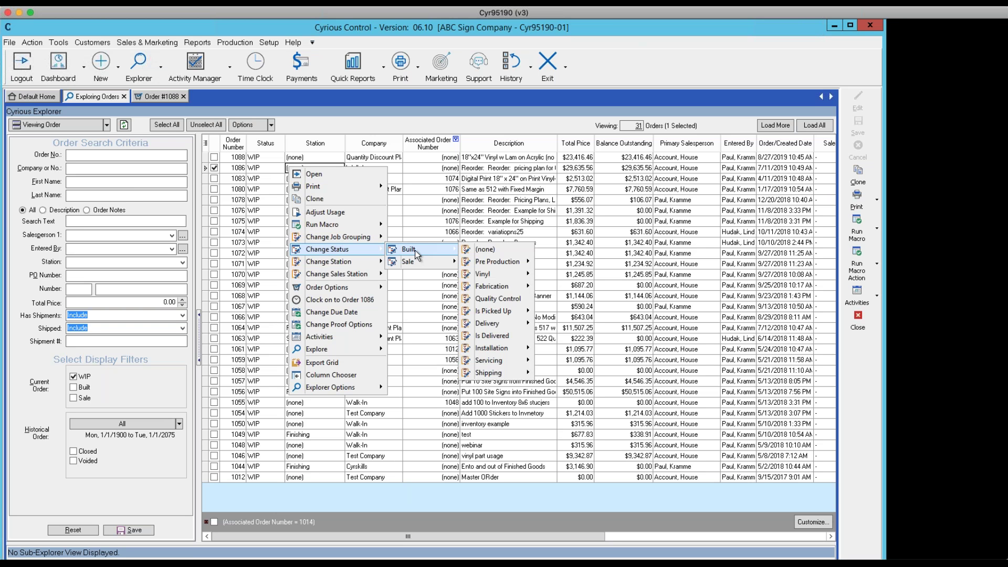
{"action": "mouse_move", "coordinate": [500, 263]}
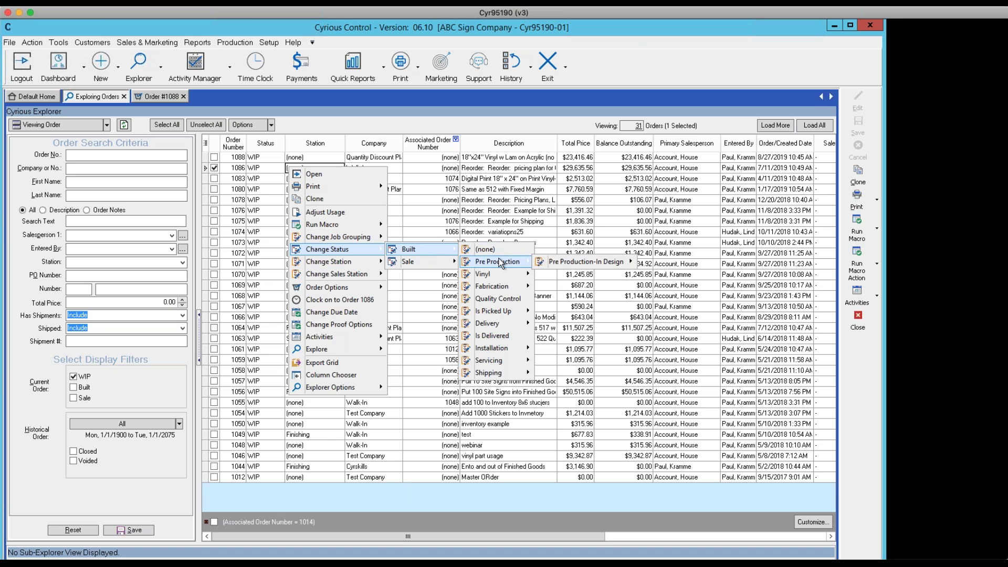
{"action": "mouse_move", "coordinate": [577, 263]}
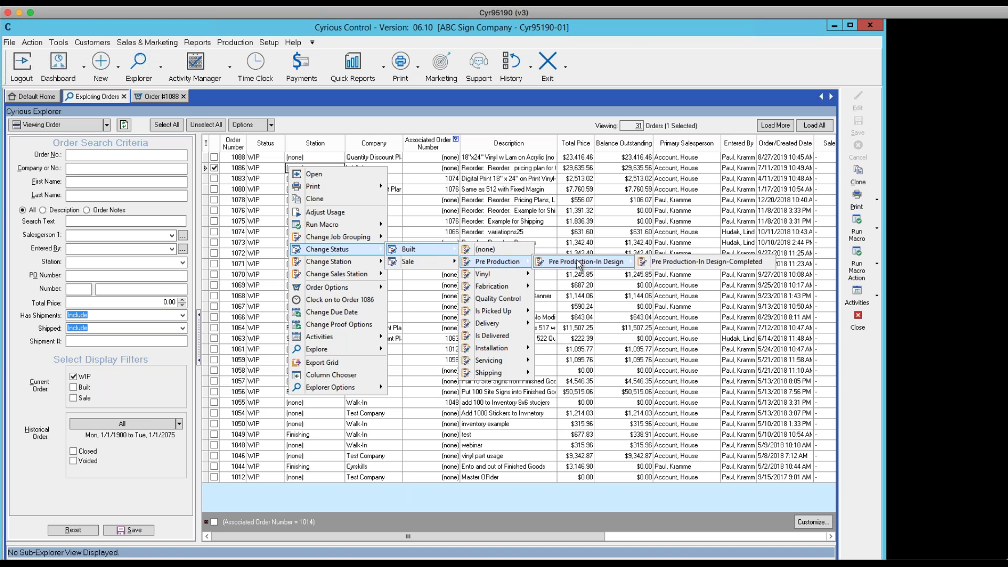
{"action": "left_click", "coordinate": [665, 263]}
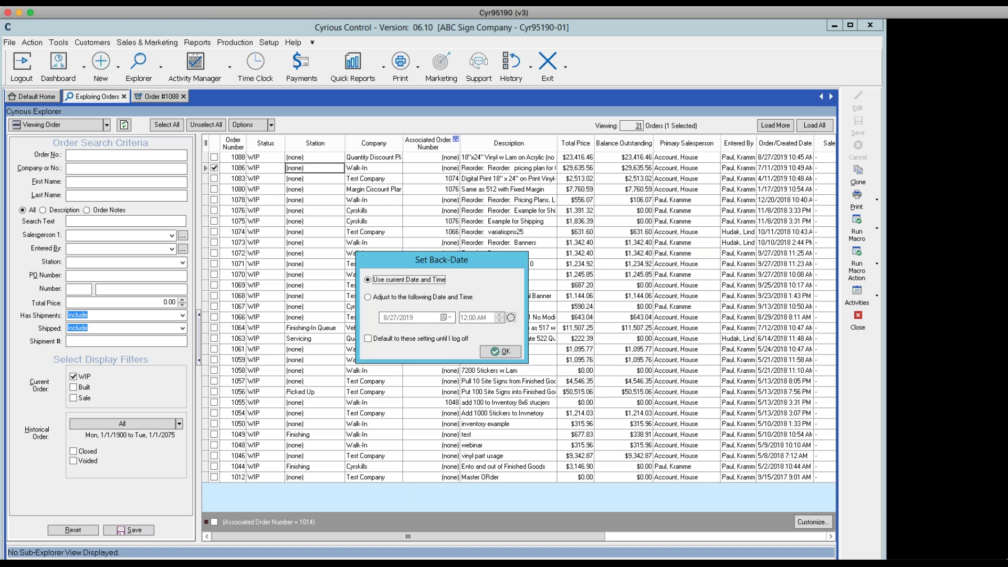
{"action": "left_click", "coordinate": [504, 351]}
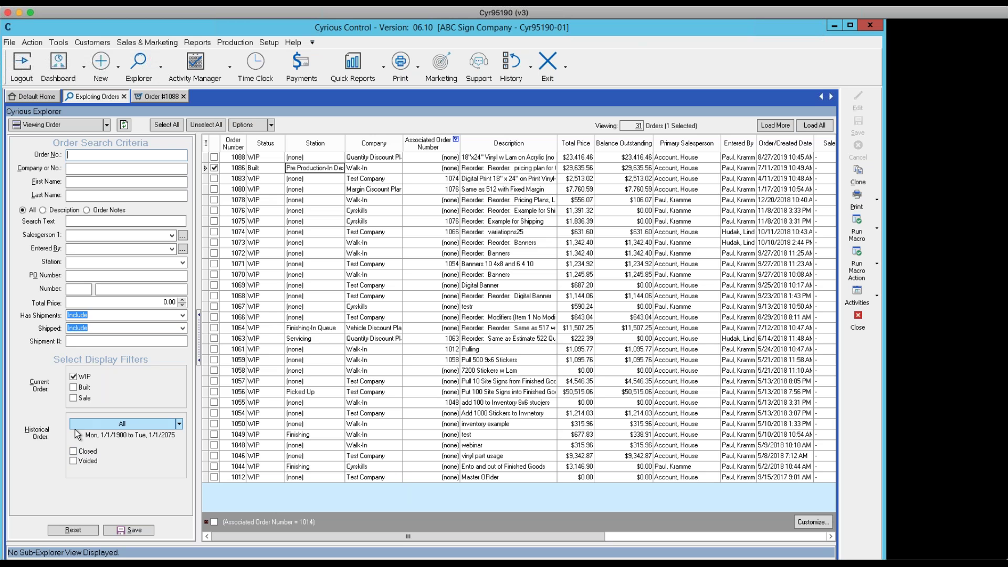
{"action": "left_click", "coordinate": [234, 178]}
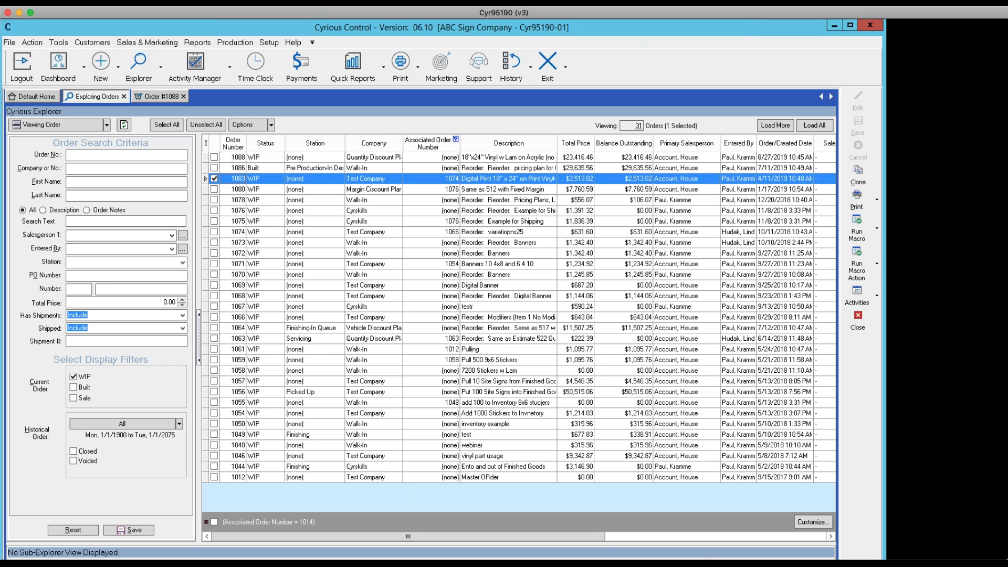
{"action": "right_click", "coordinate": [232, 177]}
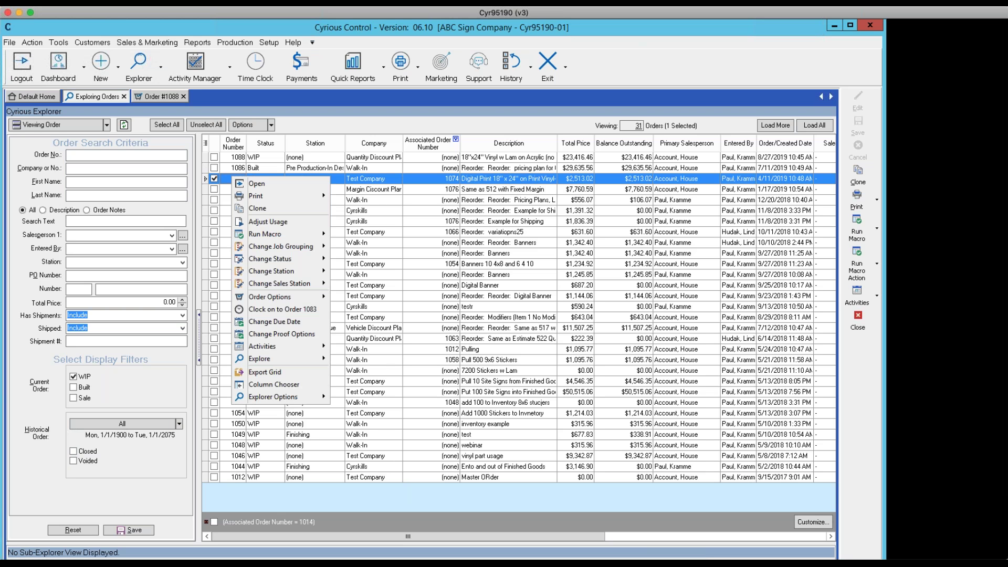
{"action": "left_click", "coordinate": [357, 255]}
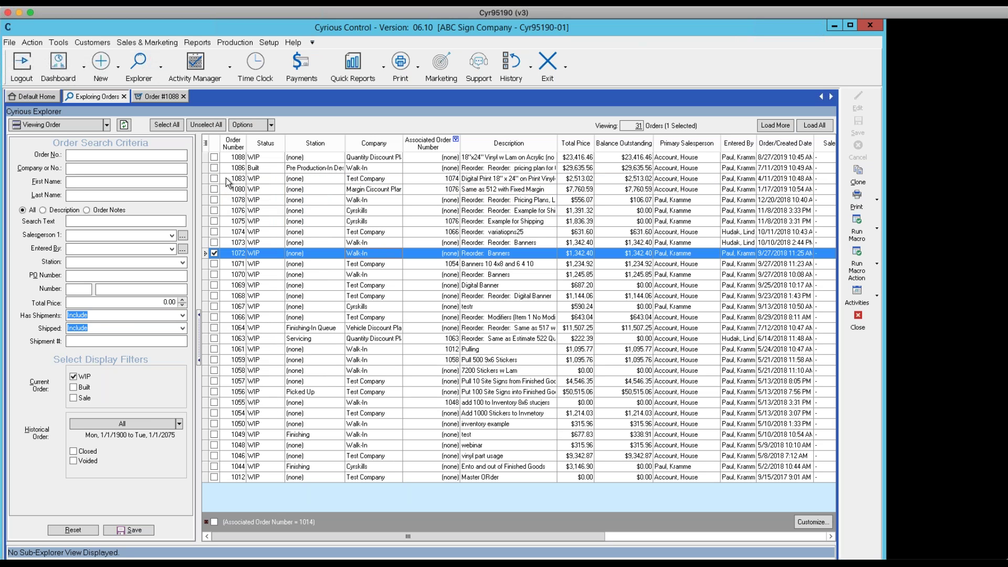
Void the Test Company 18" x 24" digital print order with reason "cancelled", deleting its work assignments and using the current date and time.
{"action": "left_click", "coordinate": [227, 179]}
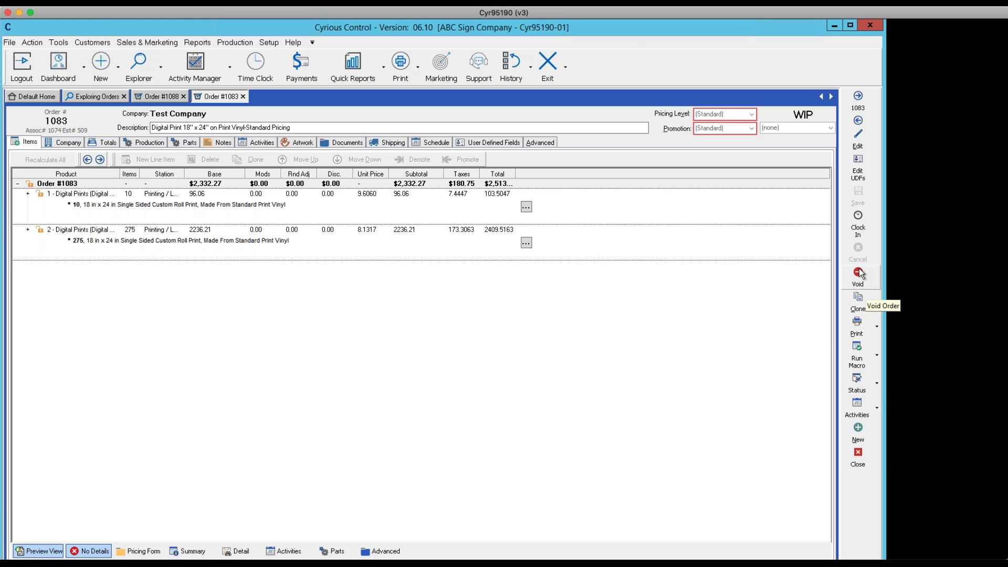
{"action": "left_click", "coordinate": [845, 278]}
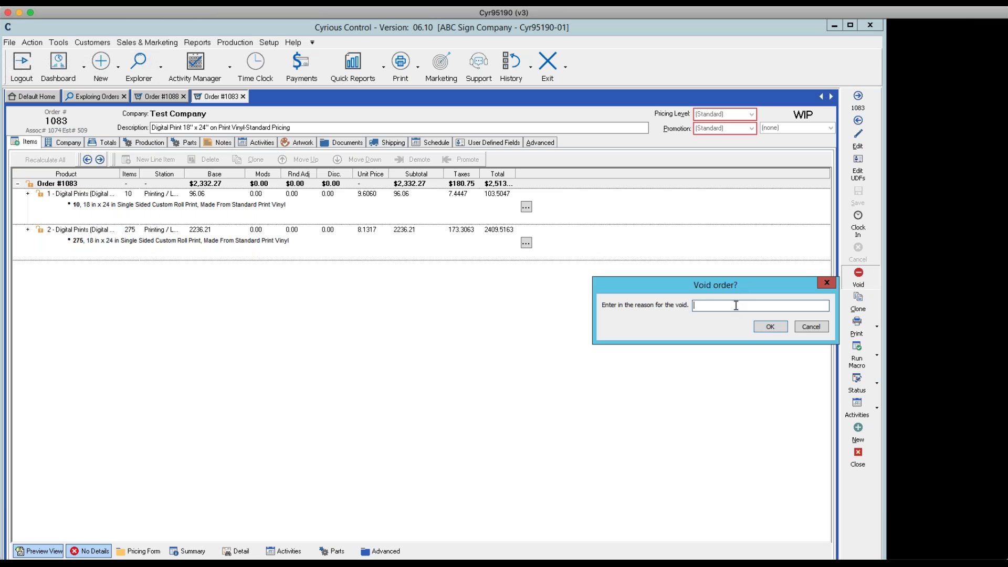
{"action": "type", "text": "cancelled"}
{"action": "left_click", "coordinate": [780, 329]}
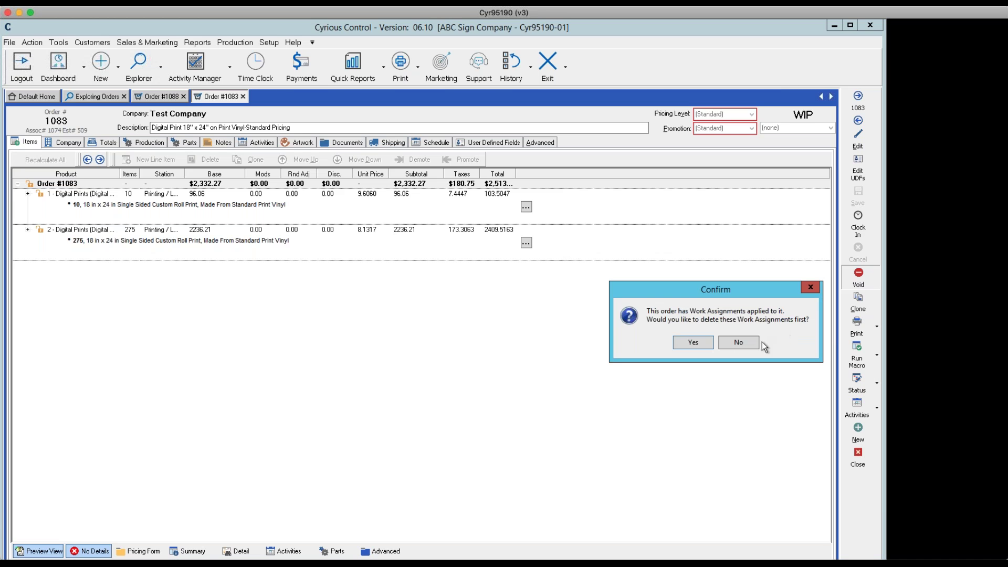
{"action": "left_click", "coordinate": [693, 343]}
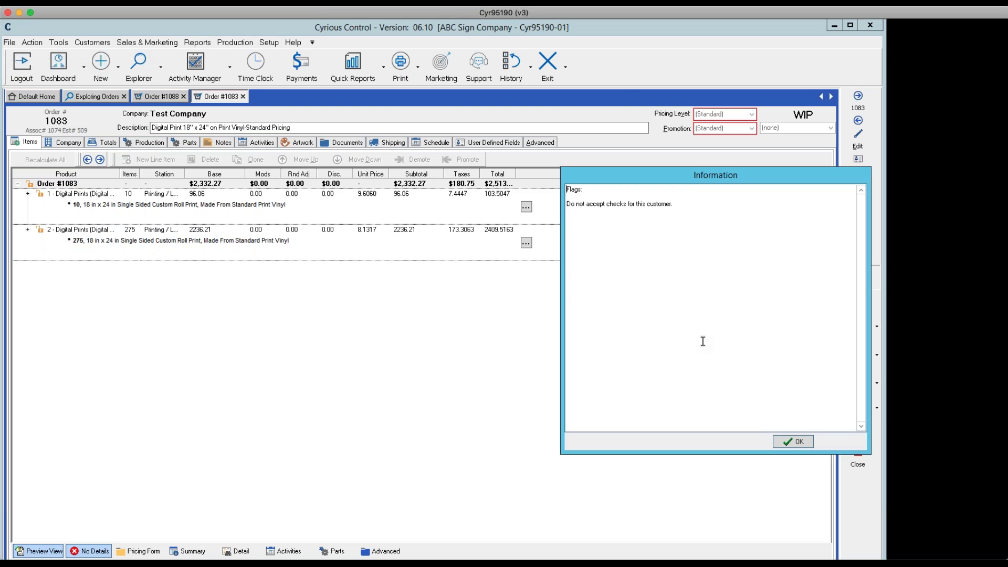
{"action": "left_click", "coordinate": [790, 441]}
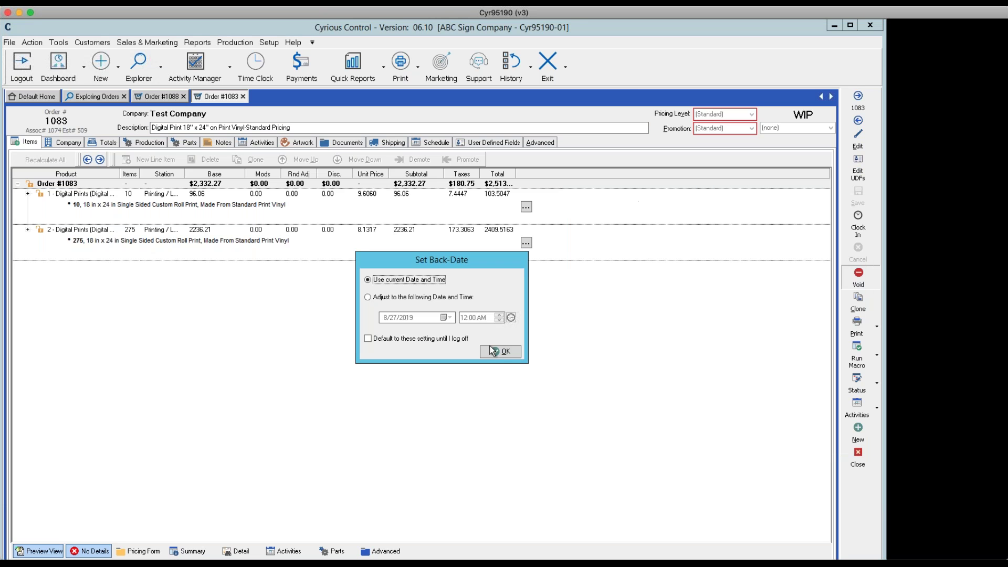
{"action": "left_click", "coordinate": [487, 341]}
{"action": "left_click", "coordinate": [496, 351]}
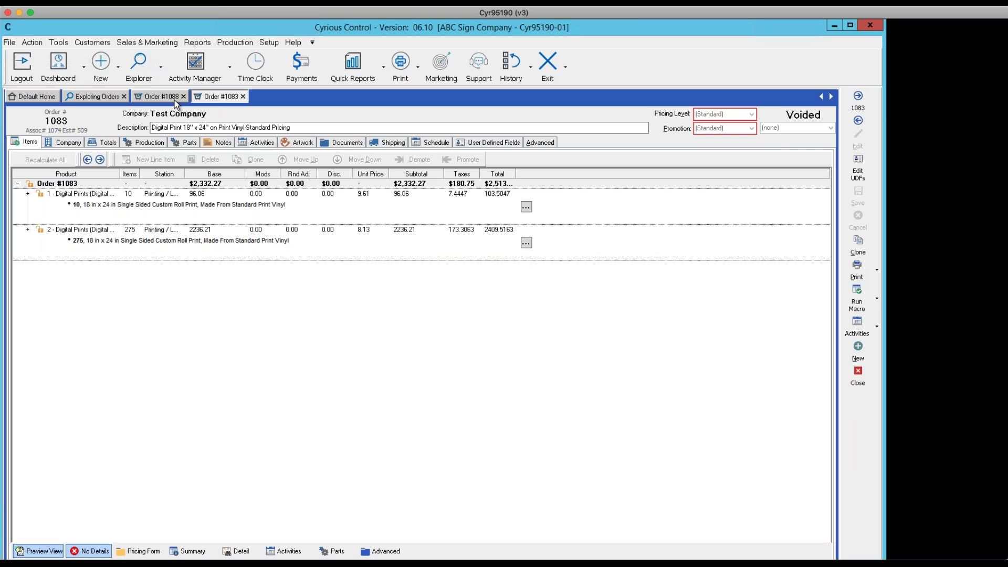
Return to exploring orders, check which actions the voided Test Company order offers, and select the Built order above it.
{"action": "left_click", "coordinate": [117, 98]}
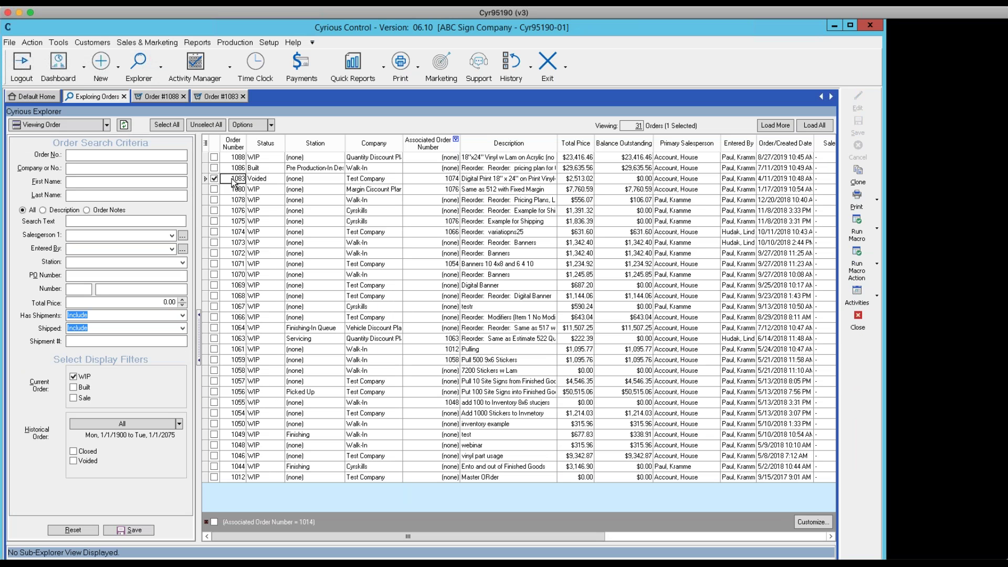
{"action": "right_click", "coordinate": [304, 180]}
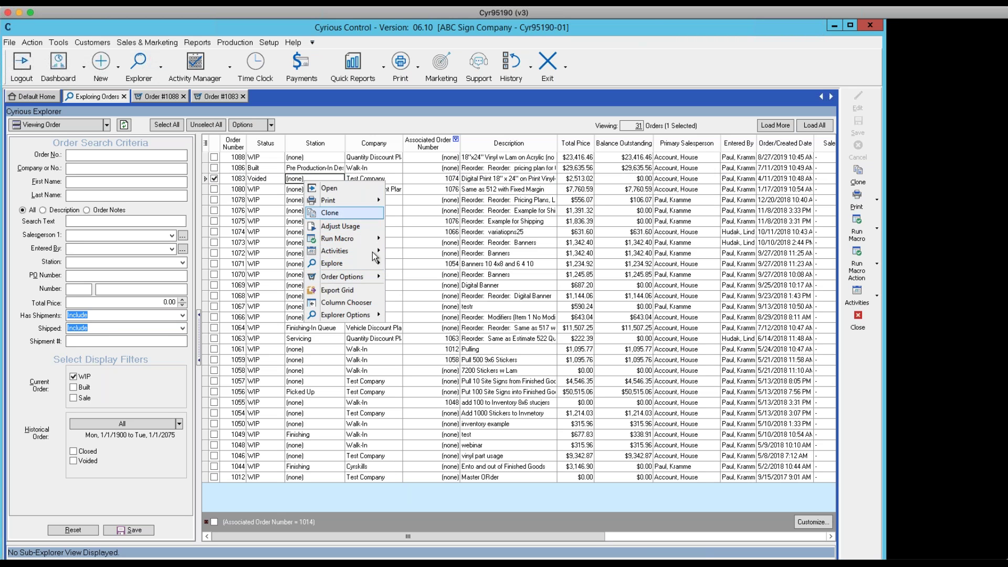
{"action": "left_click", "coordinate": [440, 266]}
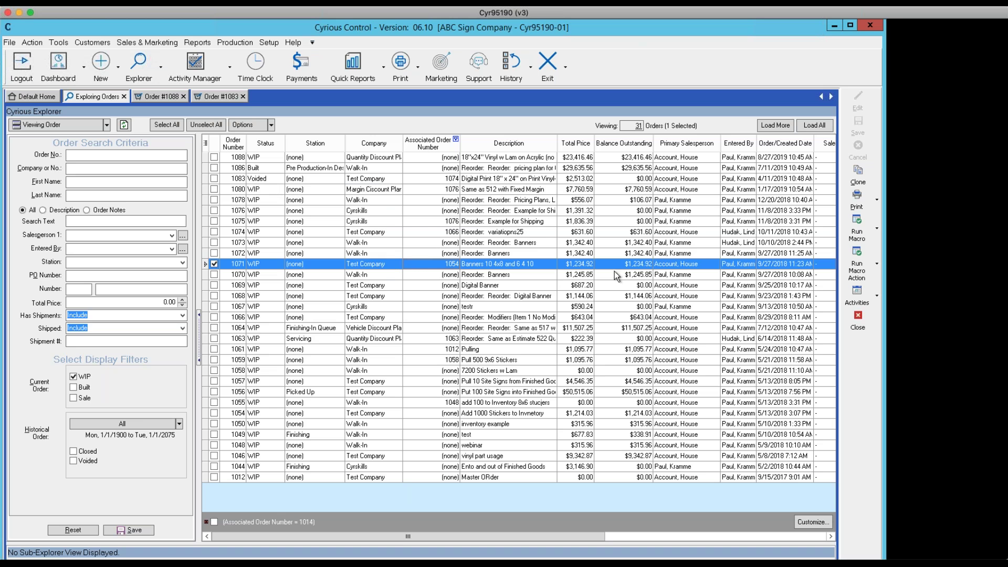
{"action": "left_click", "coordinate": [263, 169]}
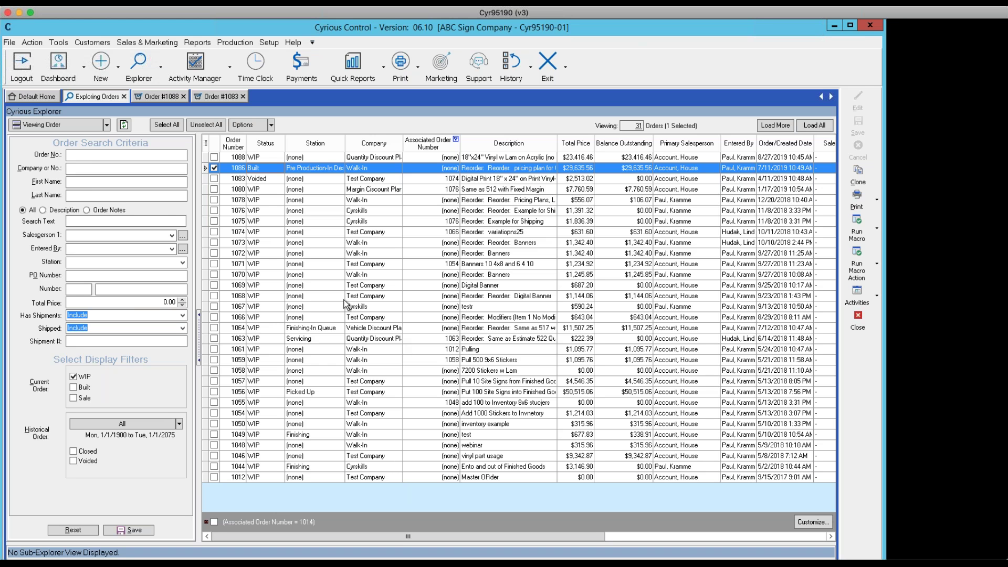
Explore line items and filter them to orders with only the WIP and Built statuses.
{"action": "left_click", "coordinate": [107, 125]}
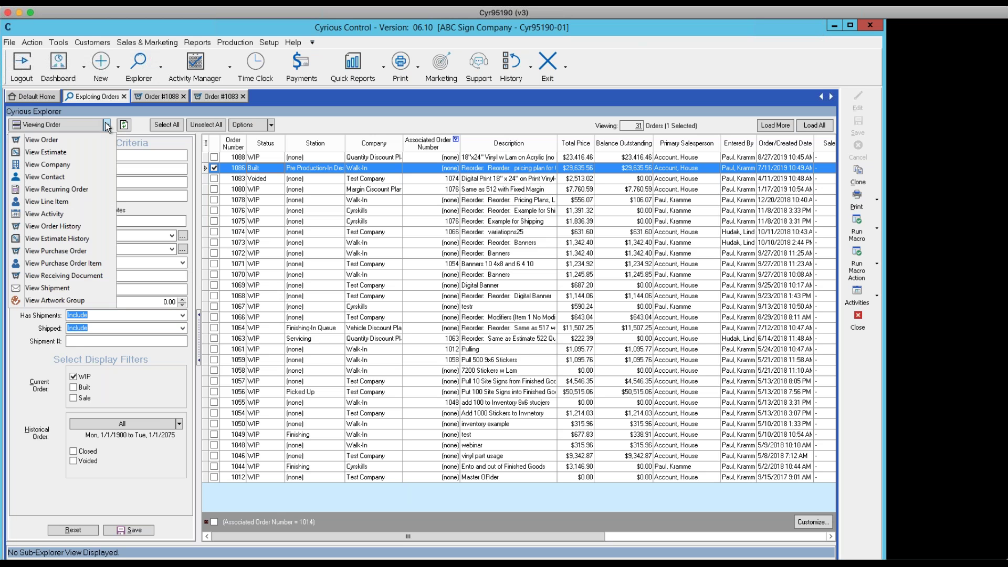
{"action": "left_click", "coordinate": [48, 202]}
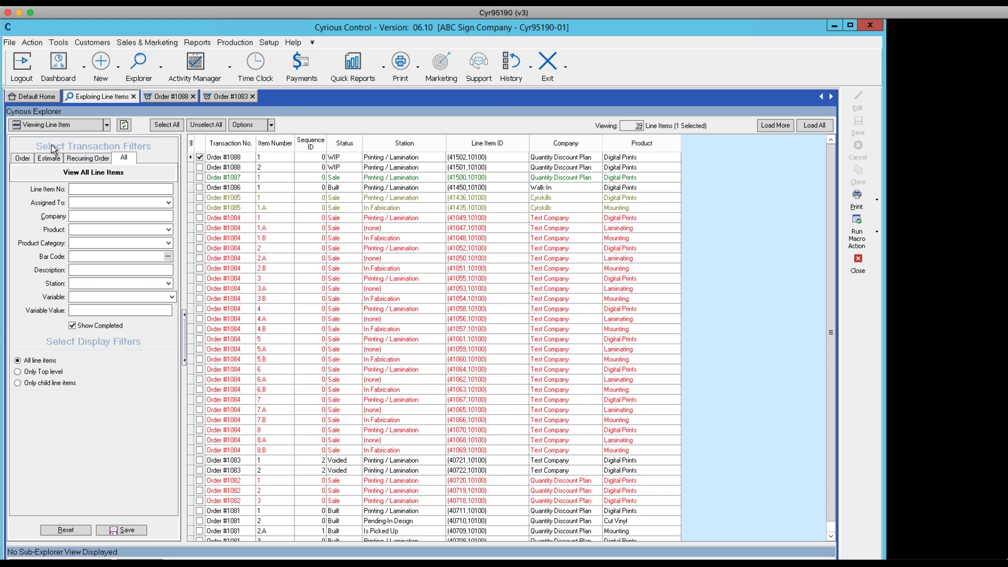
{"action": "left_click", "coordinate": [23, 158]}
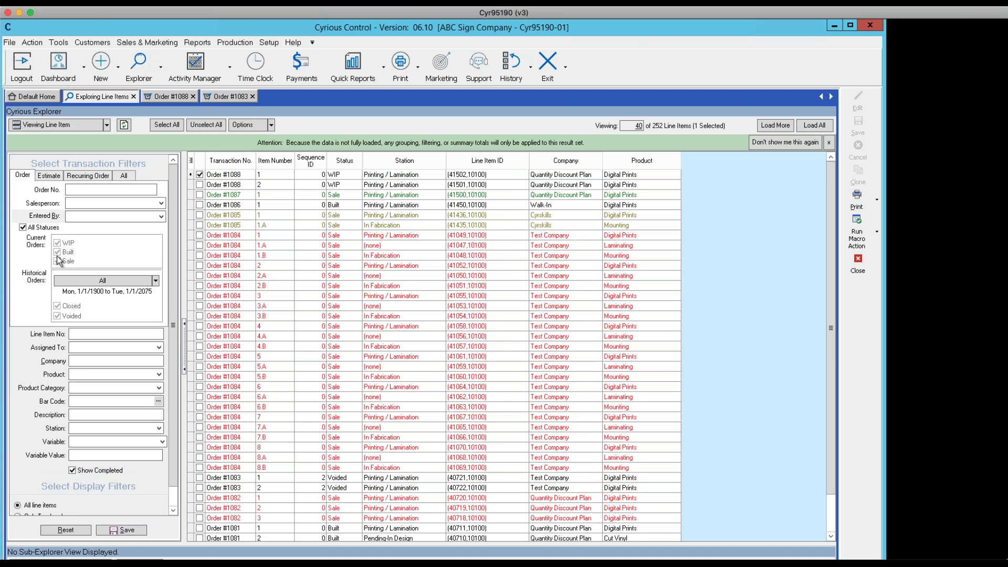
{"action": "left_click", "coordinate": [24, 176]}
{"action": "left_click", "coordinate": [23, 227]}
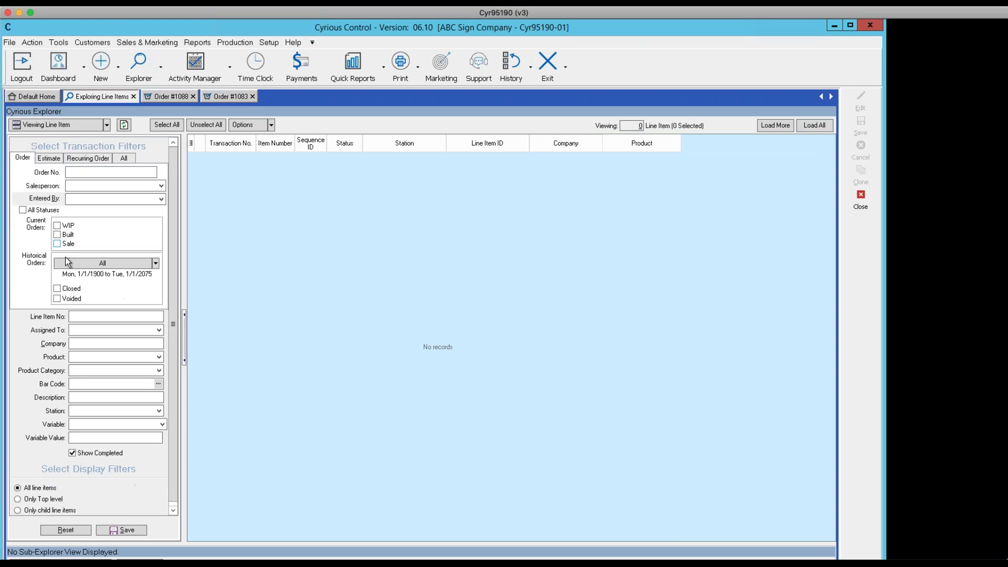
{"action": "left_click", "coordinate": [57, 226]}
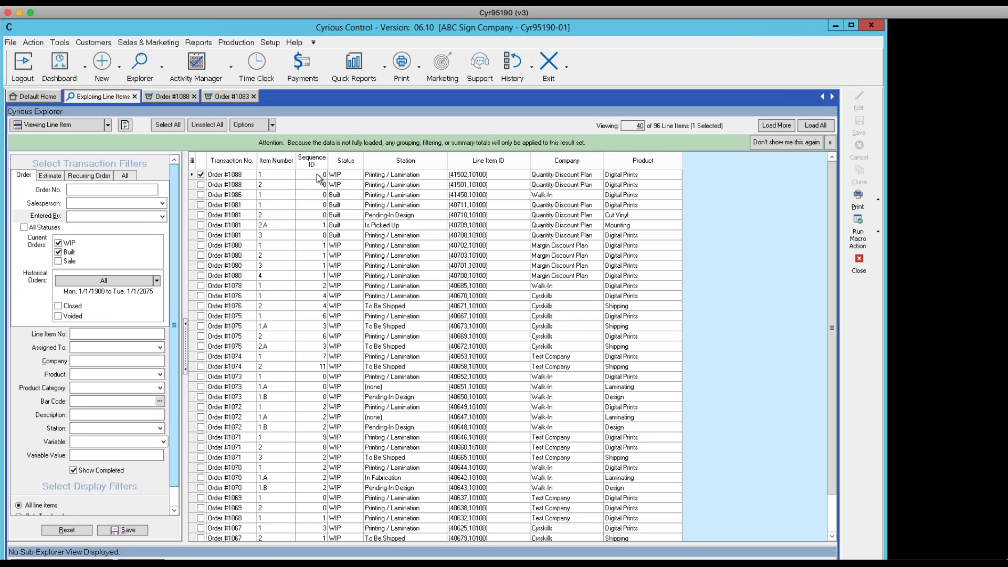
Review the stations available for the first listed Quantity Discount Plan line item without changing its station.
{"action": "right_click", "coordinate": [375, 179]}
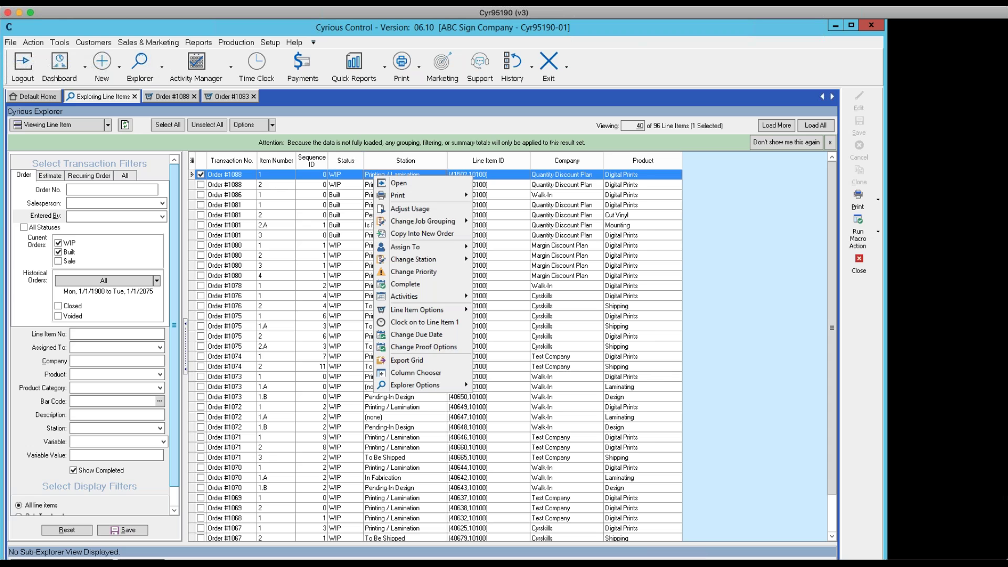
{"action": "mouse_move", "coordinate": [417, 261]}
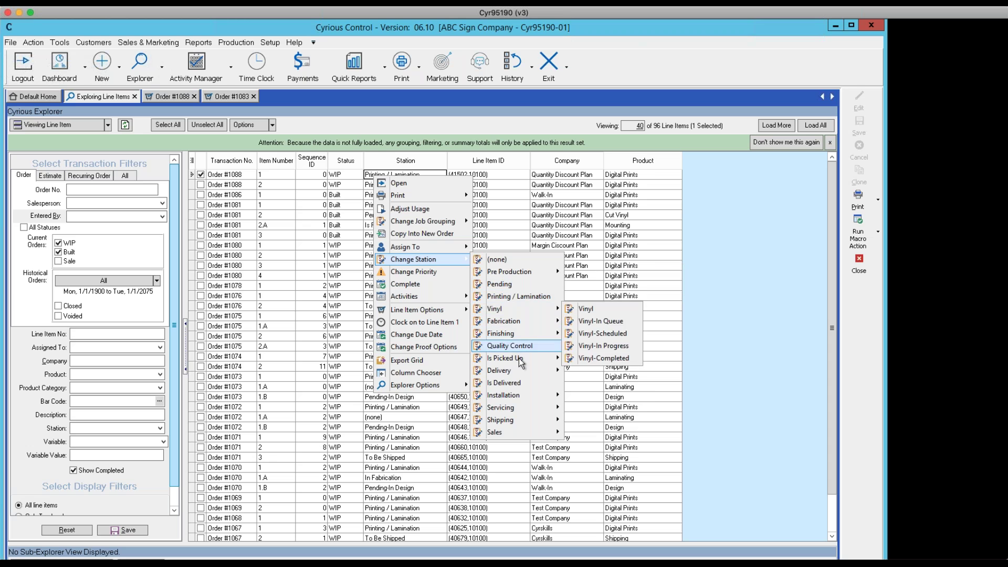
{"action": "mouse_move", "coordinate": [522, 374]}
{"action": "mouse_move", "coordinate": [512, 435]}
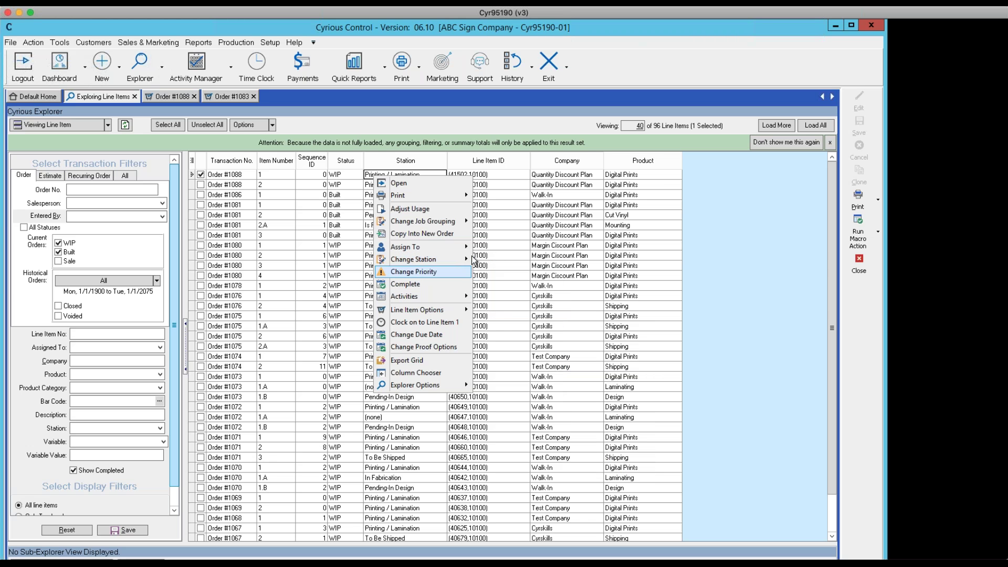
{"action": "left_click", "coordinate": [340, 176]}
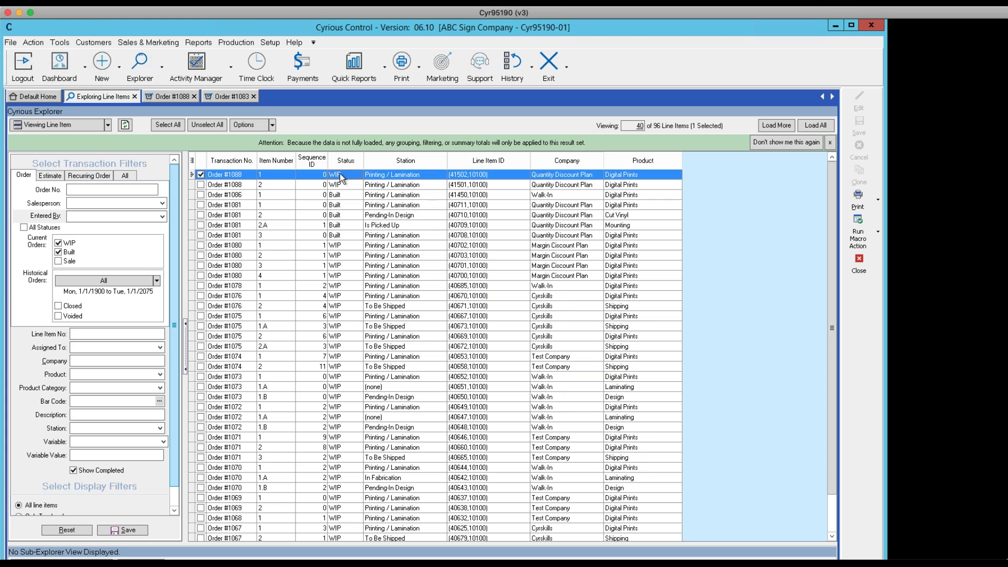
Check which actions are offered from the status of the first listed Quantity Discount Plan line item.
{"action": "right_click", "coordinate": [339, 176]}
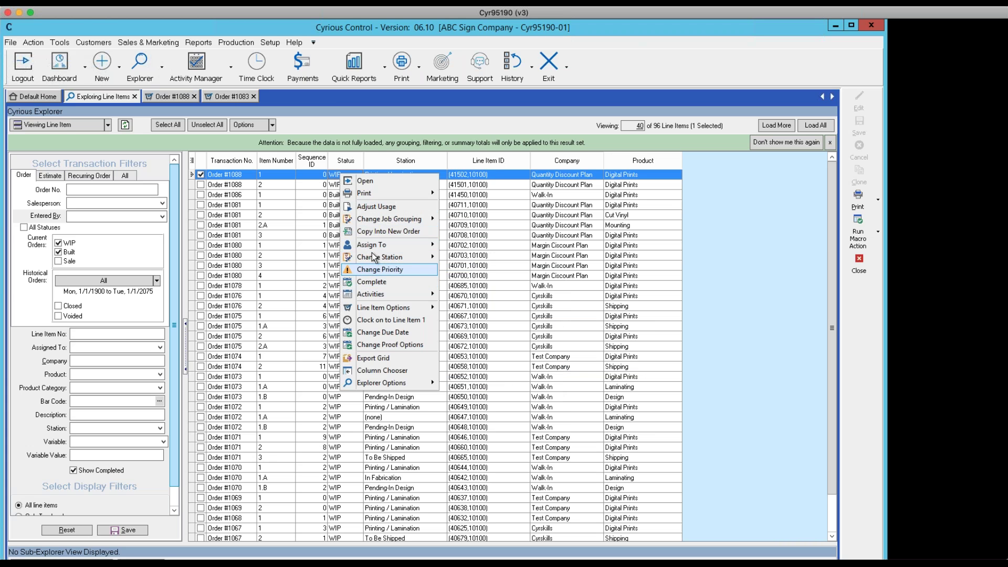
{"action": "mouse_move", "coordinate": [376, 246]}
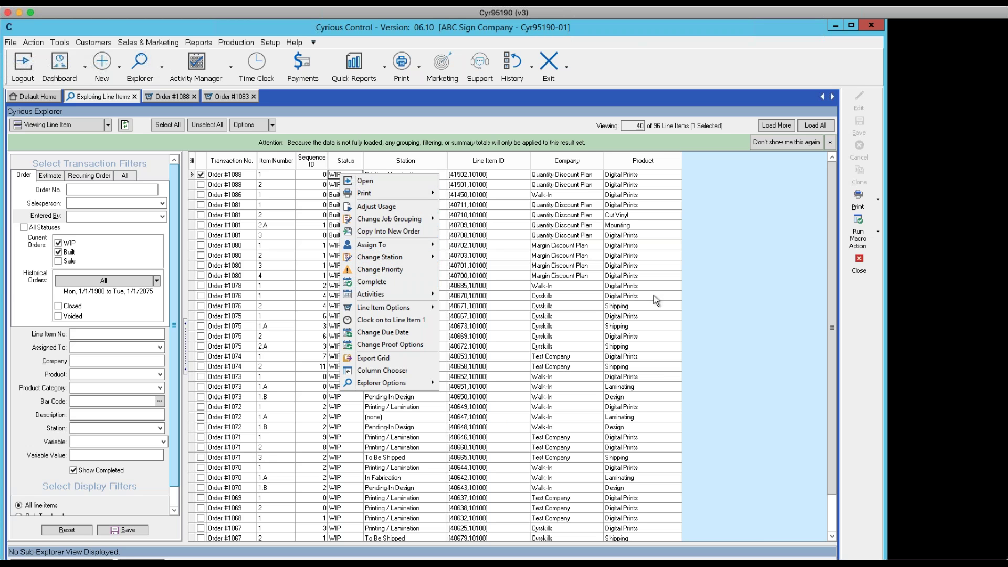
{"action": "left_click", "coordinate": [657, 297]}
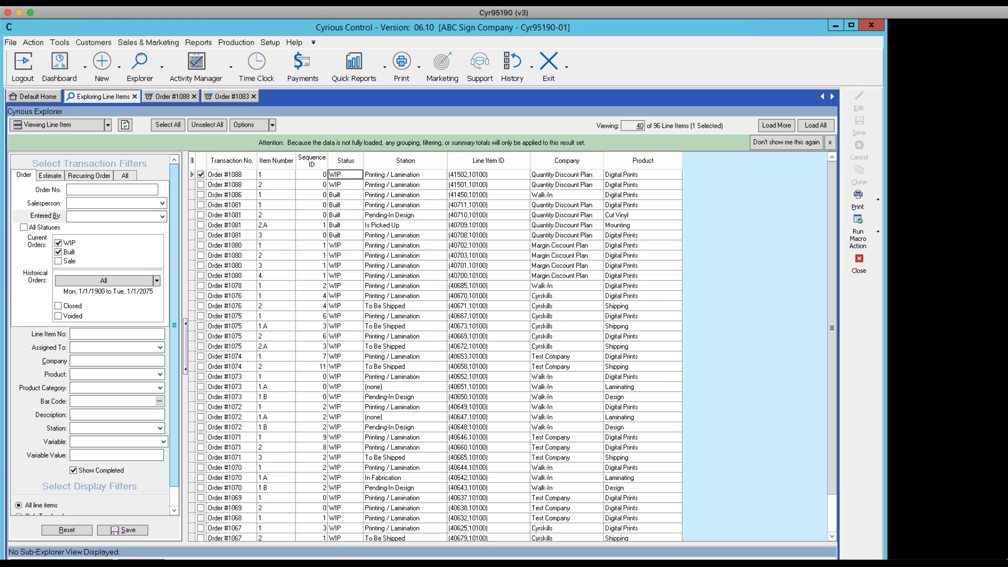
Change the station of the first listed Quantity Discount Plan line item to Finishing-In Queue.
{"action": "left_click", "coordinate": [403, 178]}
{"action": "right_click", "coordinate": [403, 178]}
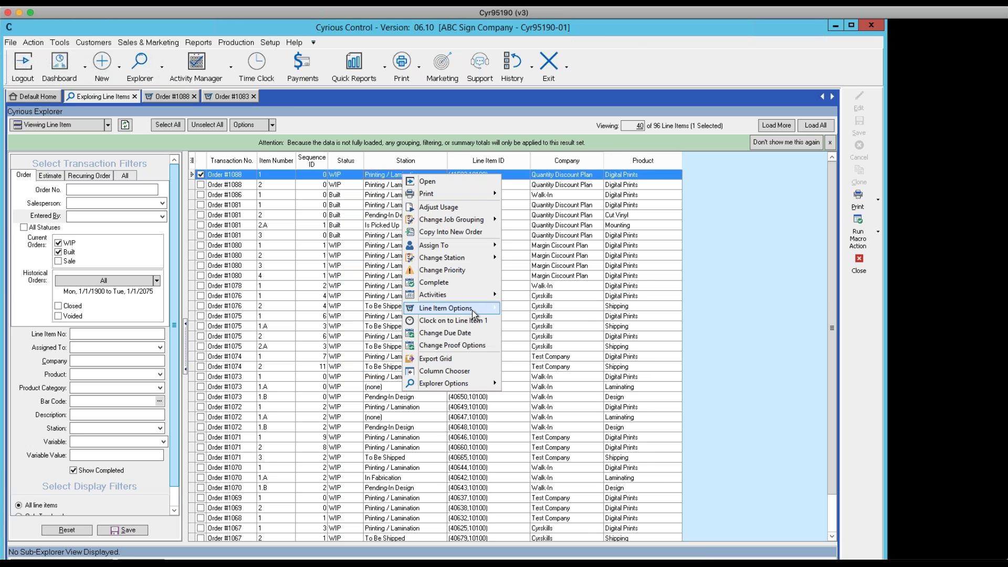
{"action": "mouse_move", "coordinate": [468, 257]}
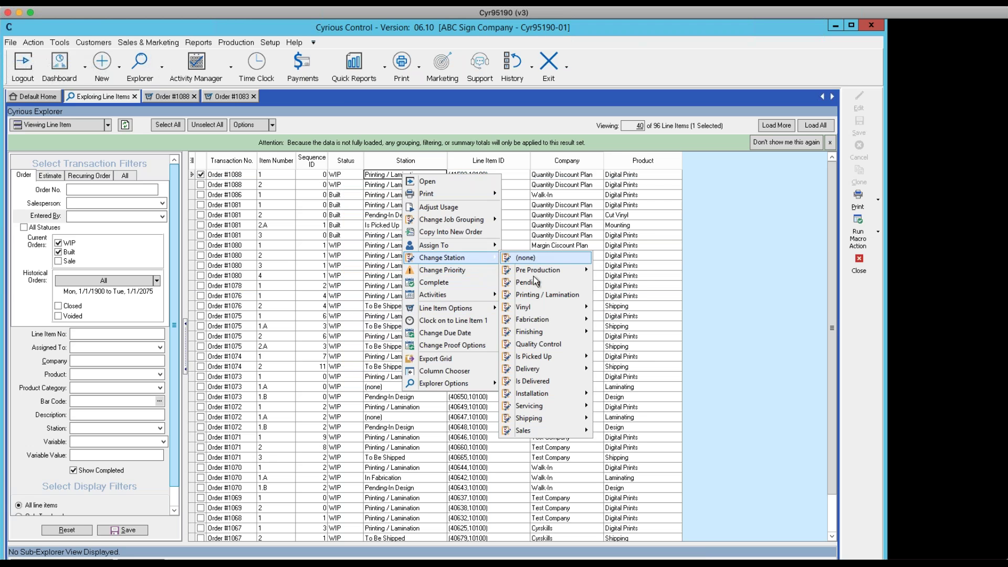
{"action": "mouse_move", "coordinate": [535, 322]}
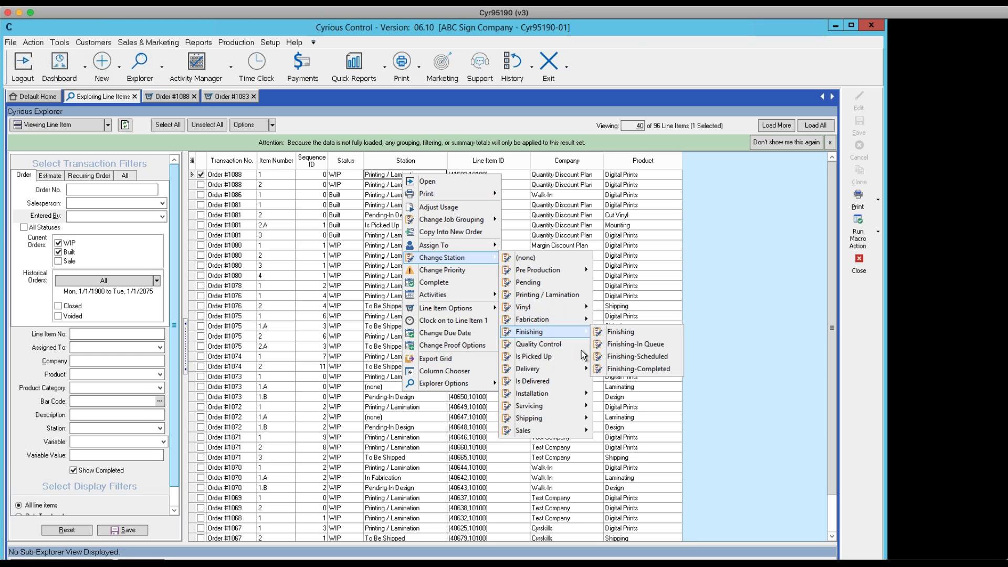
{"action": "left_click", "coordinate": [635, 356]}
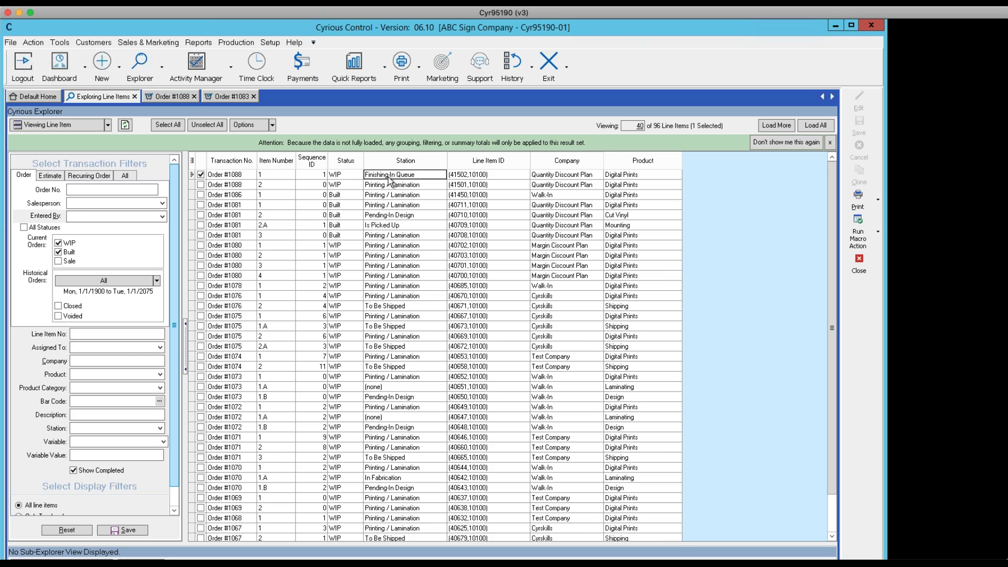
Review the actions and line item options available for the WIP line item at the Finishing-In Queue station.
{"action": "right_click", "coordinate": [344, 177]}
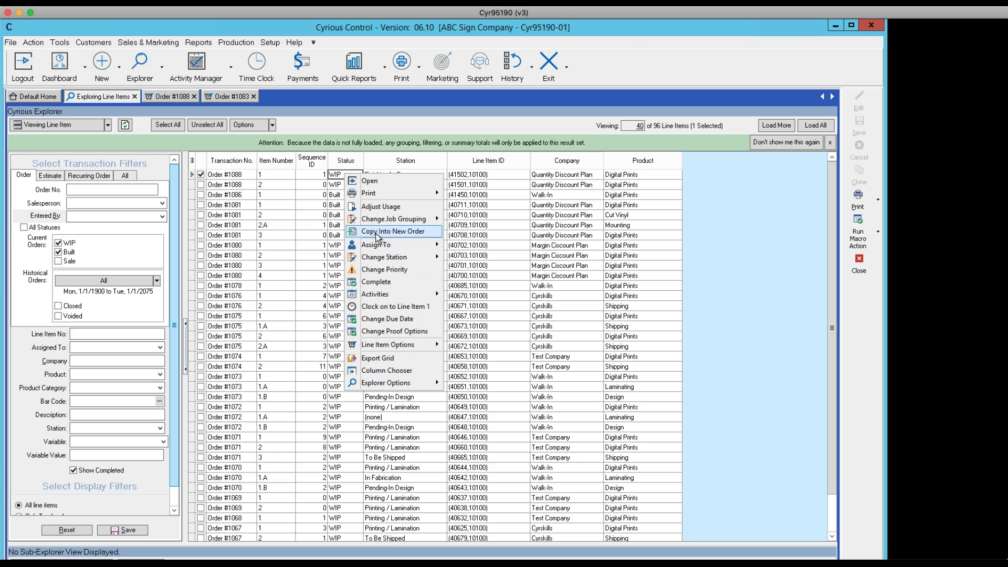
{"action": "left_click", "coordinate": [700, 310]}
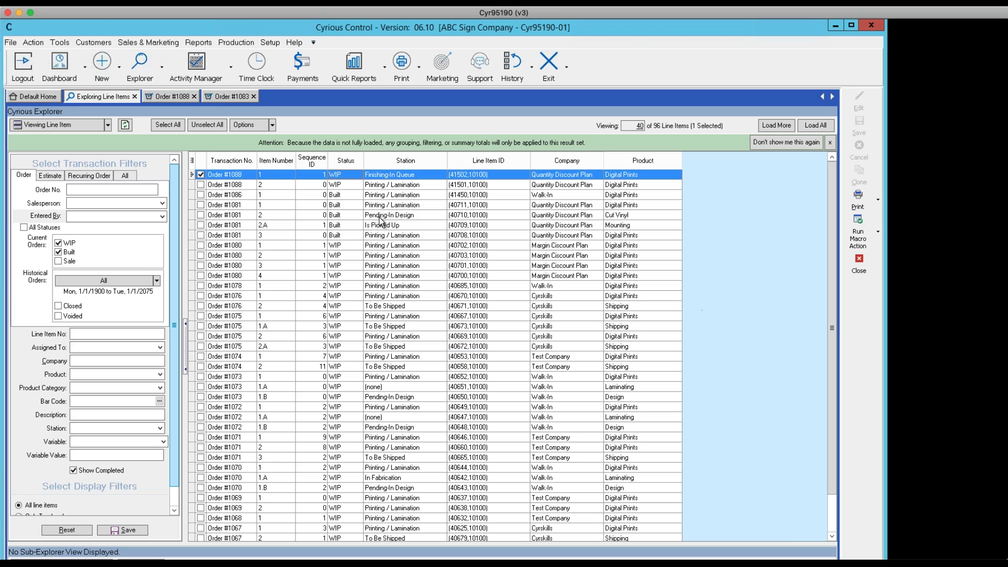
{"action": "right_click", "coordinate": [344, 175]}
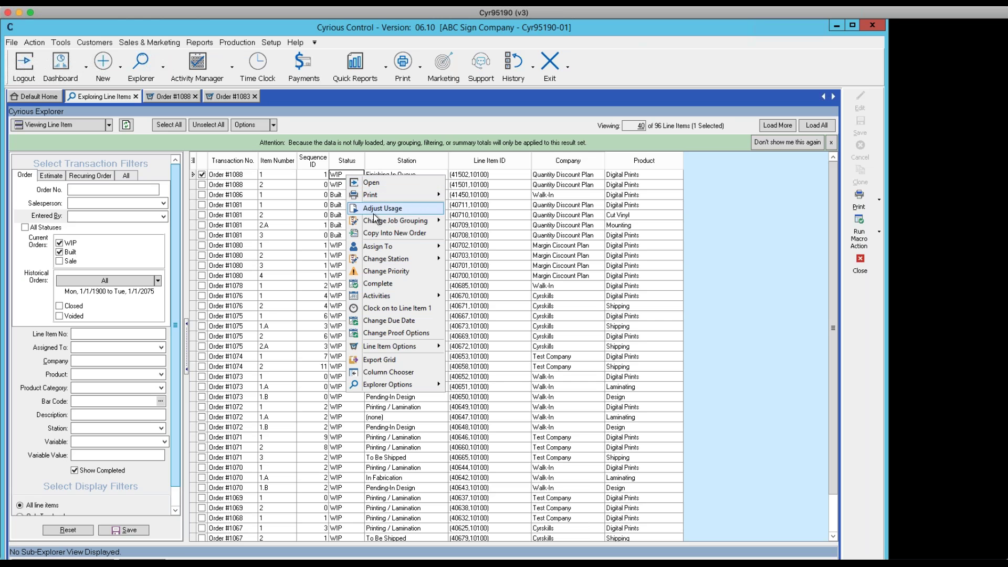
{"action": "mouse_move", "coordinate": [387, 348]}
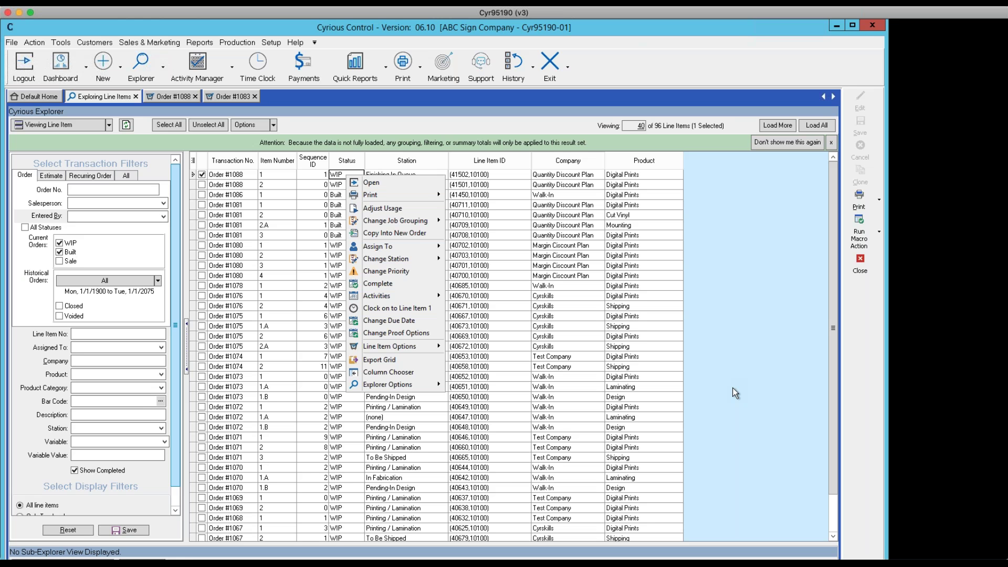
{"action": "left_click", "coordinate": [742, 407]}
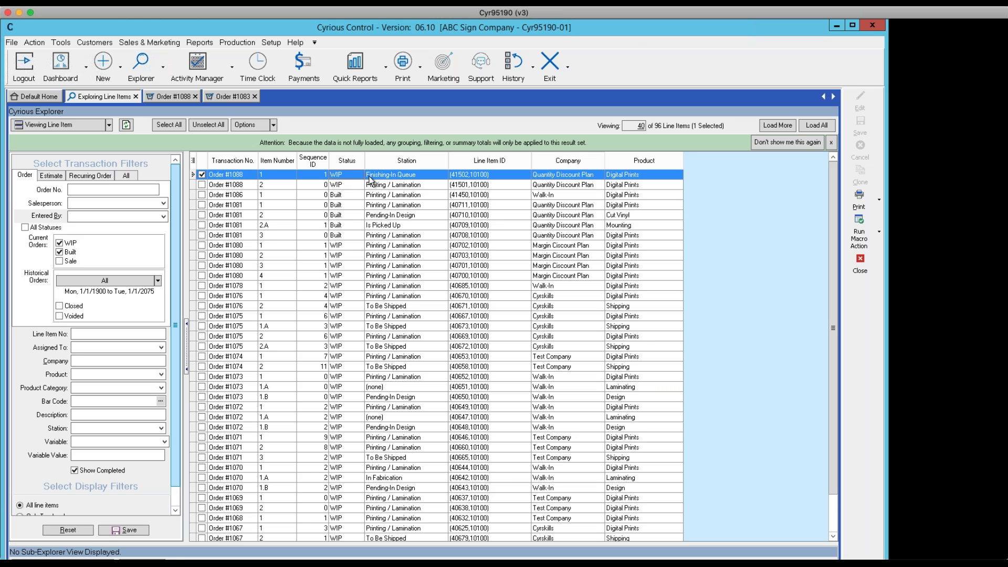
Review the stations available for the first listed Cyrskills Shipping line item without changing its station.
{"action": "right_click", "coordinate": [371, 308]}
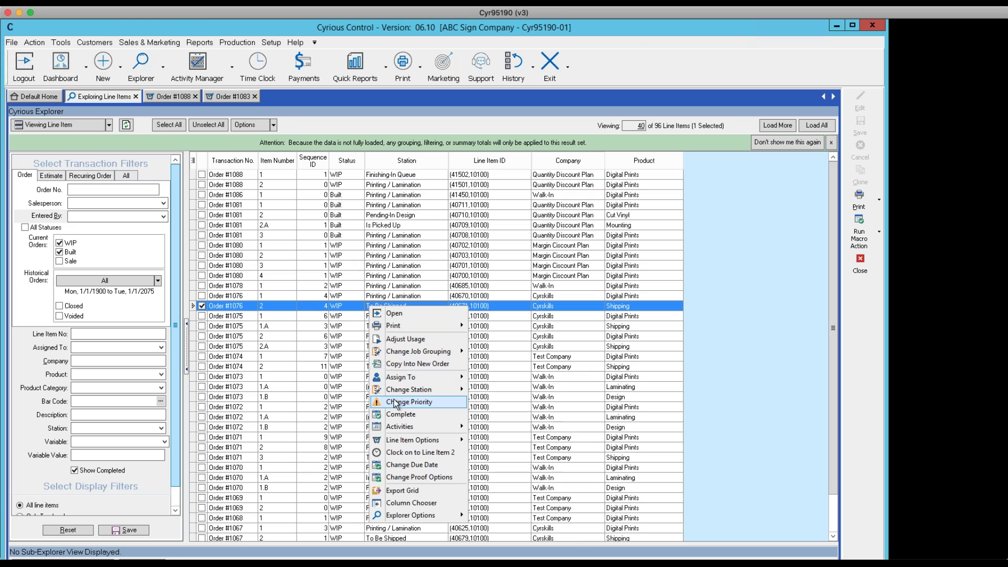
{"action": "mouse_move", "coordinate": [402, 390]}
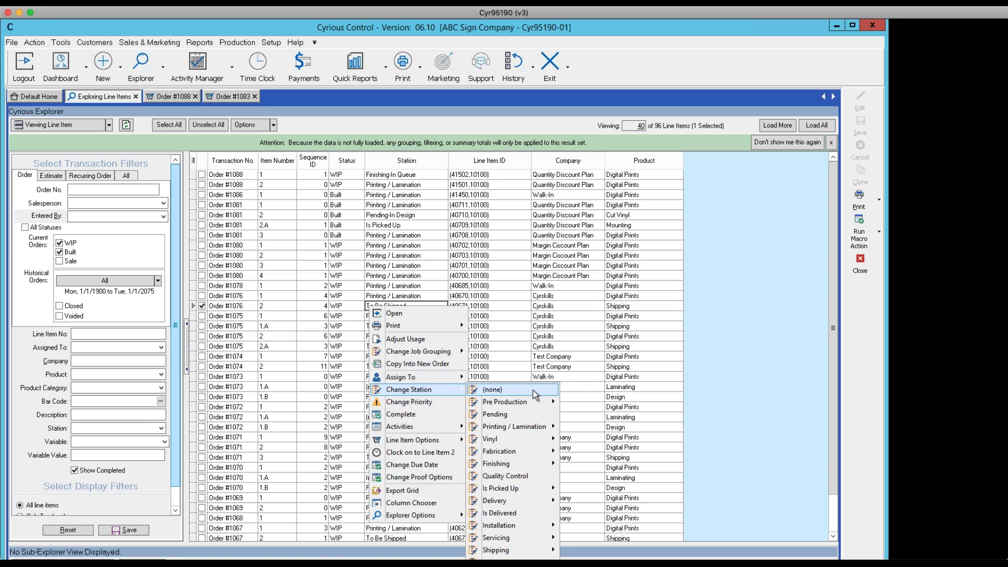
{"action": "left_click", "coordinate": [716, 387]}
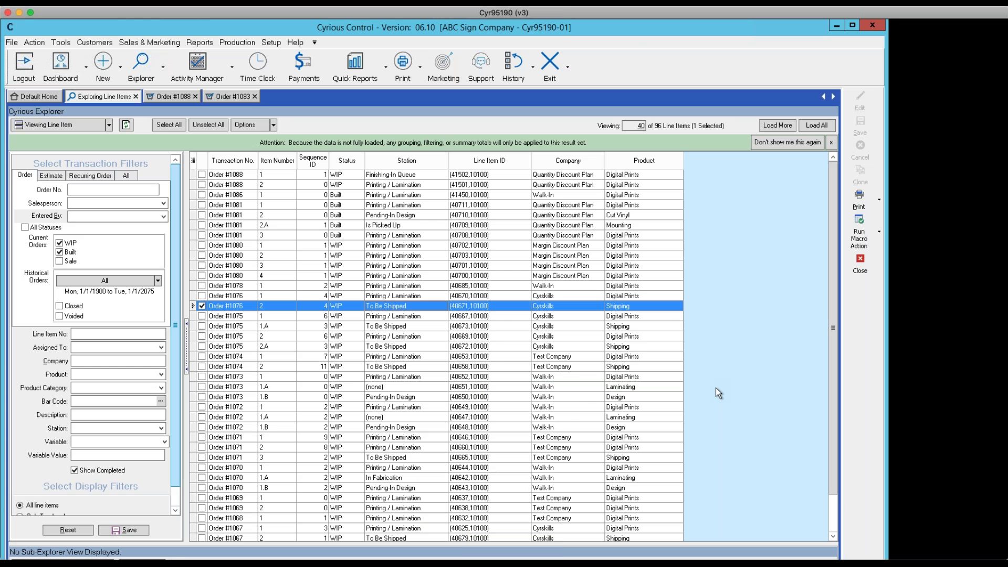
Switch back to exploring orders to check the actions offered for the first WIP order, and close the explorer.
{"action": "left_click", "coordinate": [109, 125]}
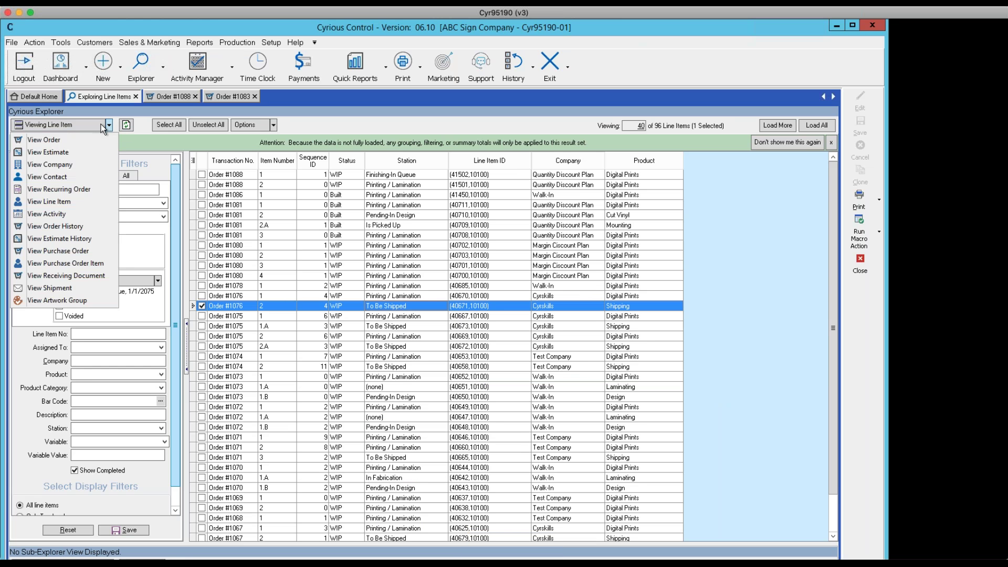
{"action": "left_click", "coordinate": [33, 139]}
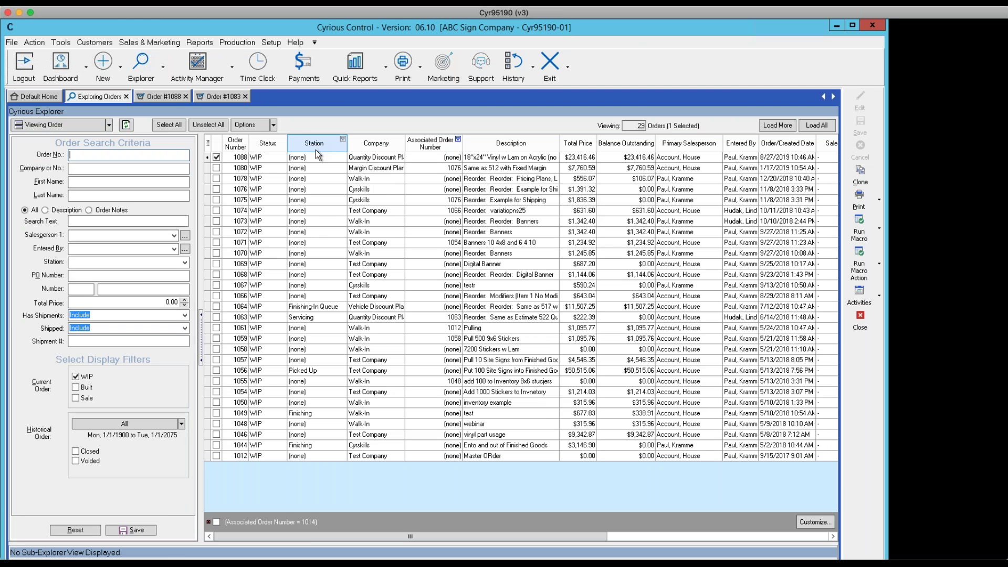
{"action": "right_click", "coordinate": [265, 155]}
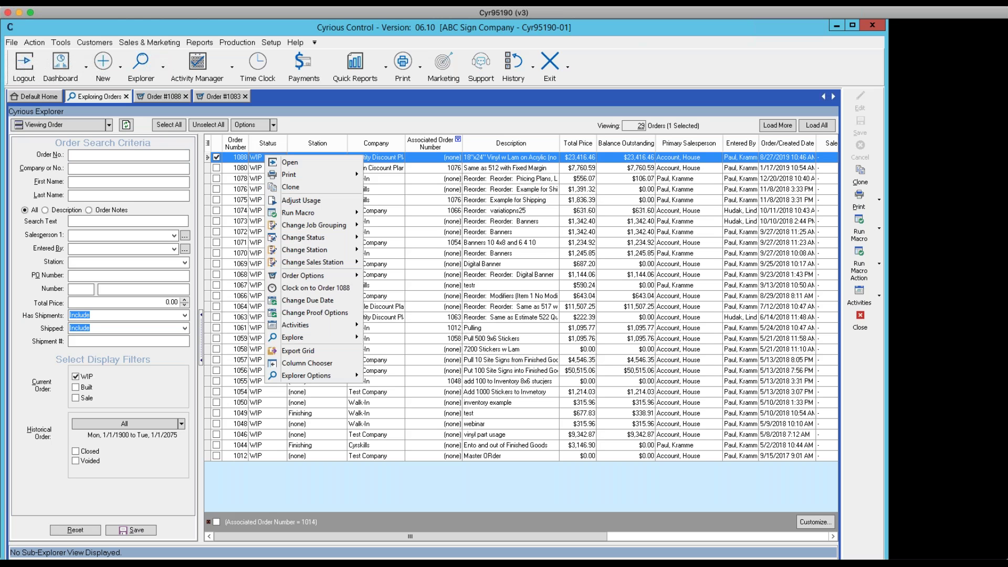
{"action": "left_click", "coordinate": [460, 255]}
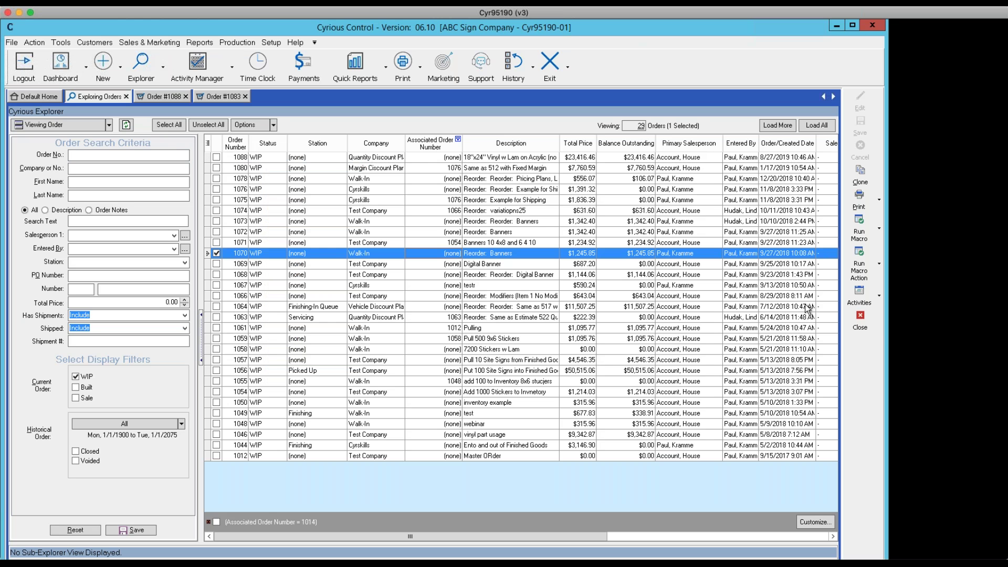
{"action": "left_click", "coordinate": [861, 320]}
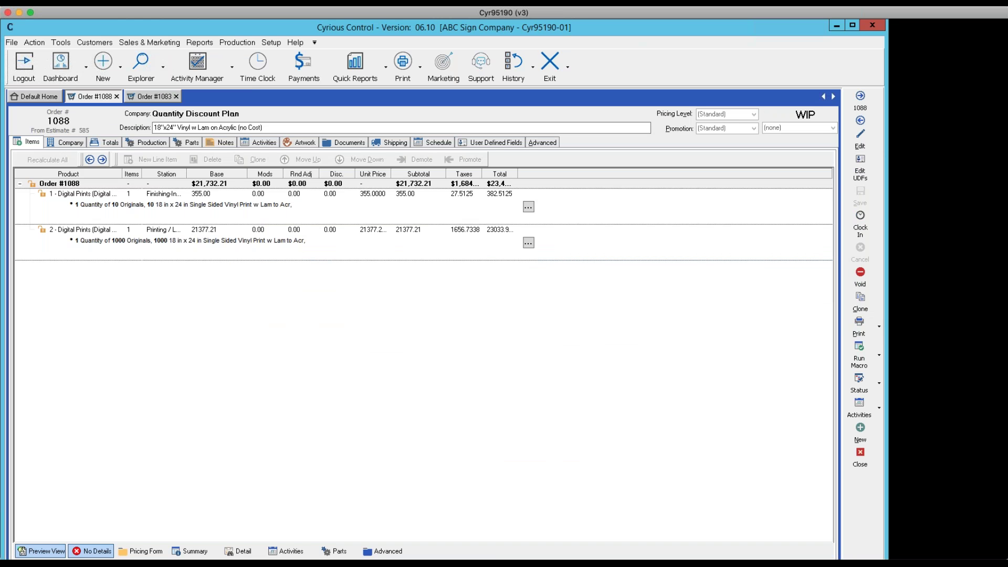